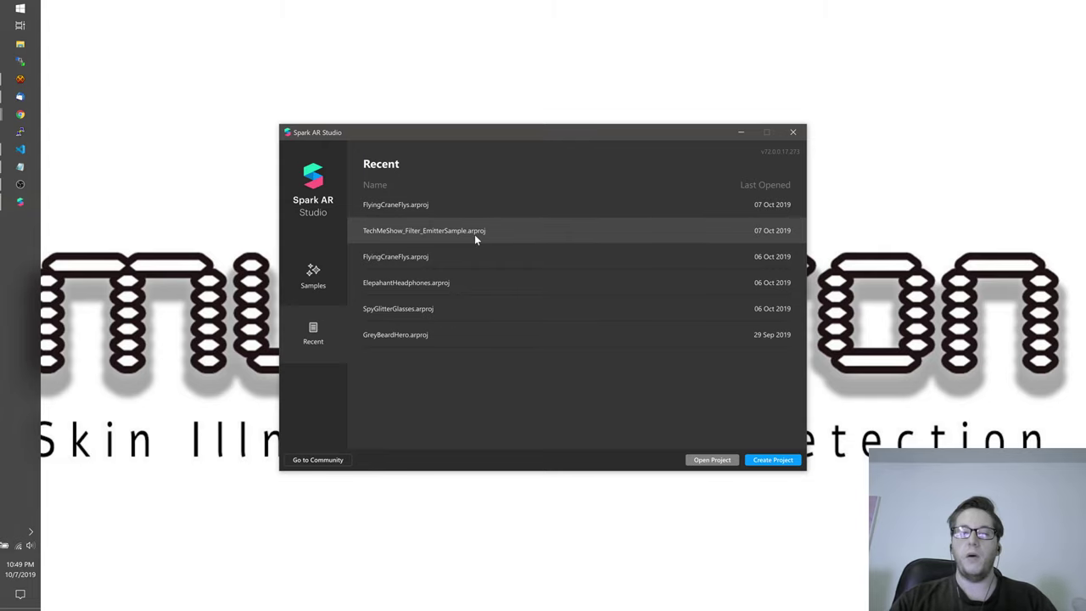
- Open the TechMeShow_Filter_EmitterSample project and expand Focal Distance to show its lights
{"action": "left_click", "coordinate": [474, 234]}
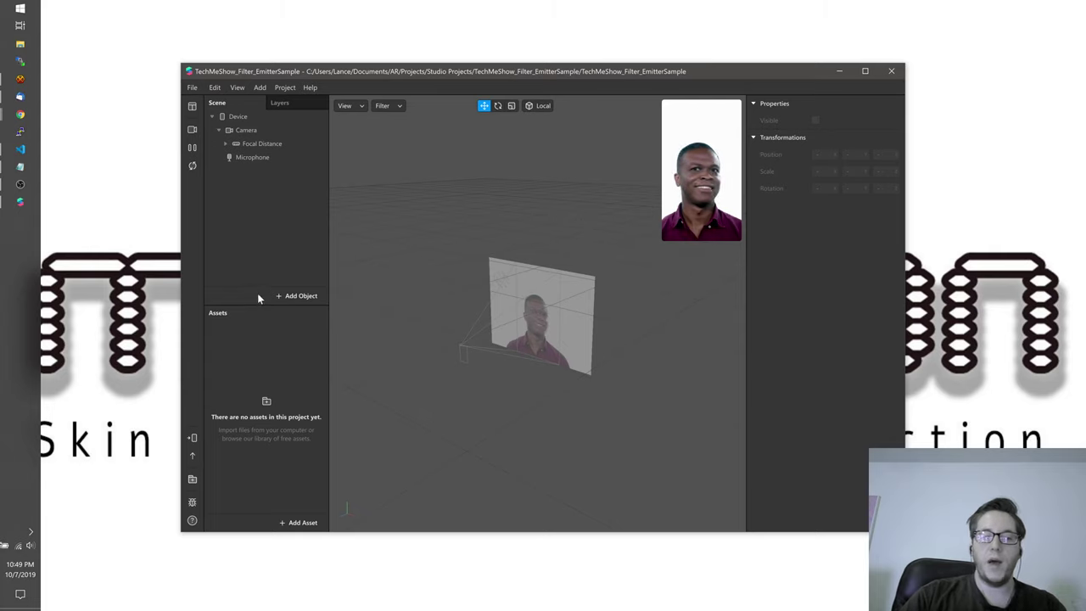
{"action": "left_click", "coordinate": [230, 149]}
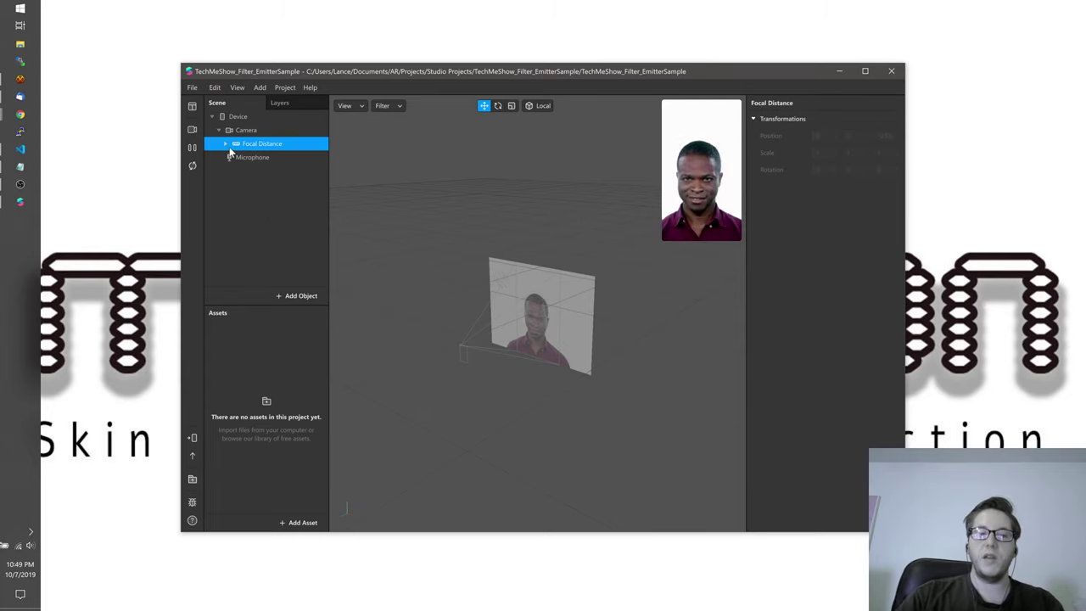
{"action": "left_click", "coordinate": [225, 144]}
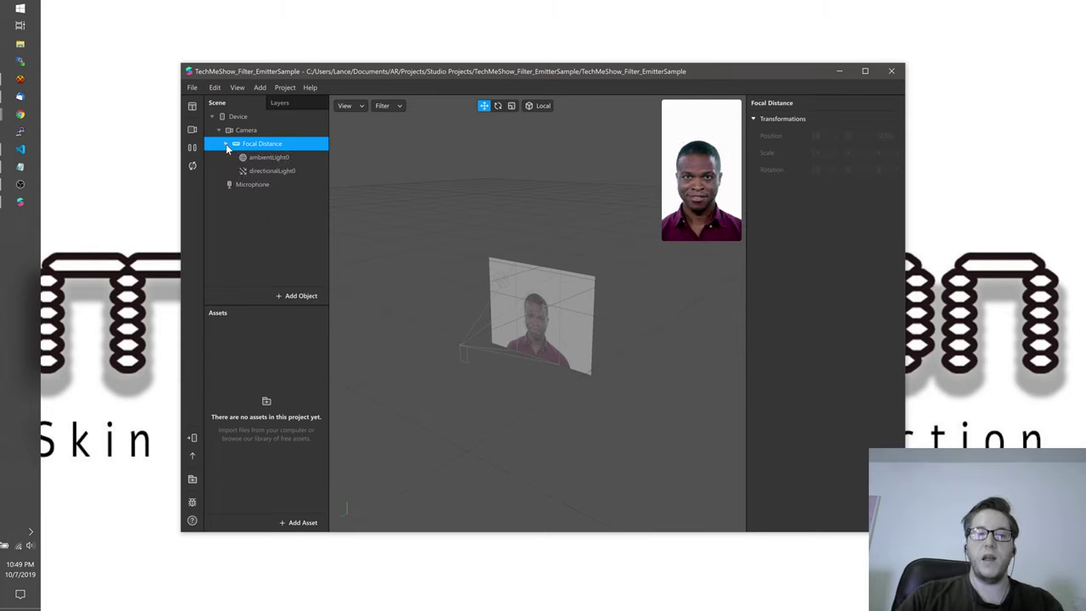
- Tick Disable Mic on the Microphone, collapse Focal Distance and select the Camera
{"action": "left_click", "coordinate": [263, 187]}
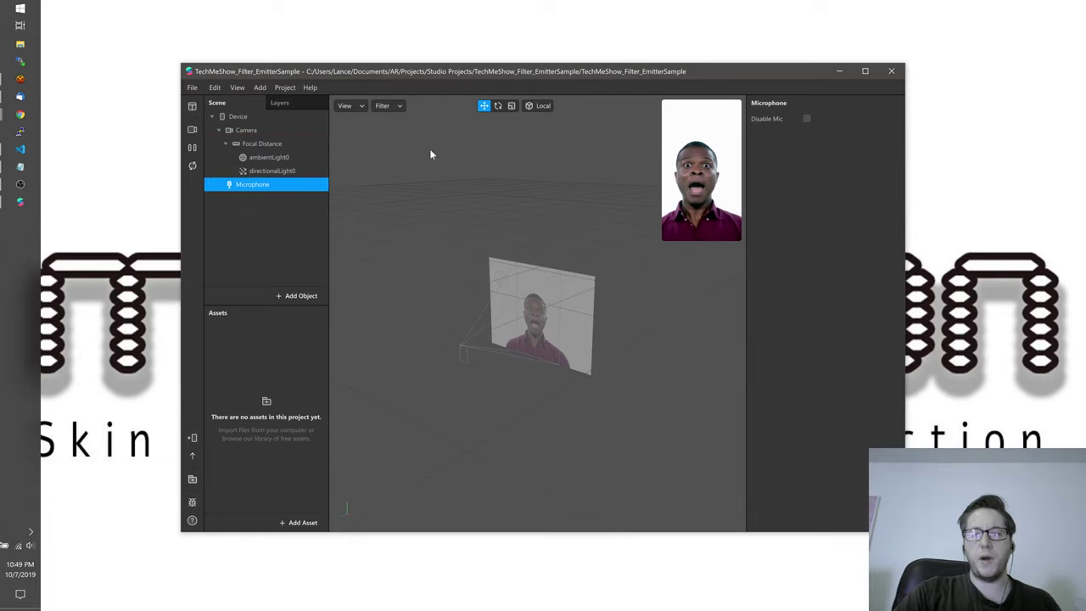
{"action": "left_click", "coordinate": [806, 118]}
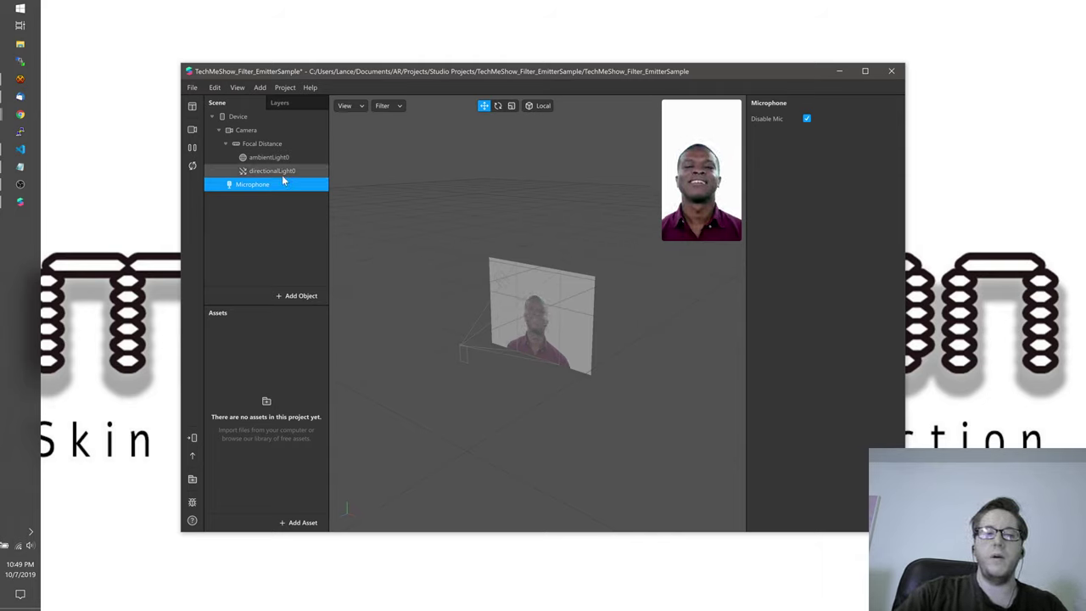
{"action": "left_click", "coordinate": [244, 197]}
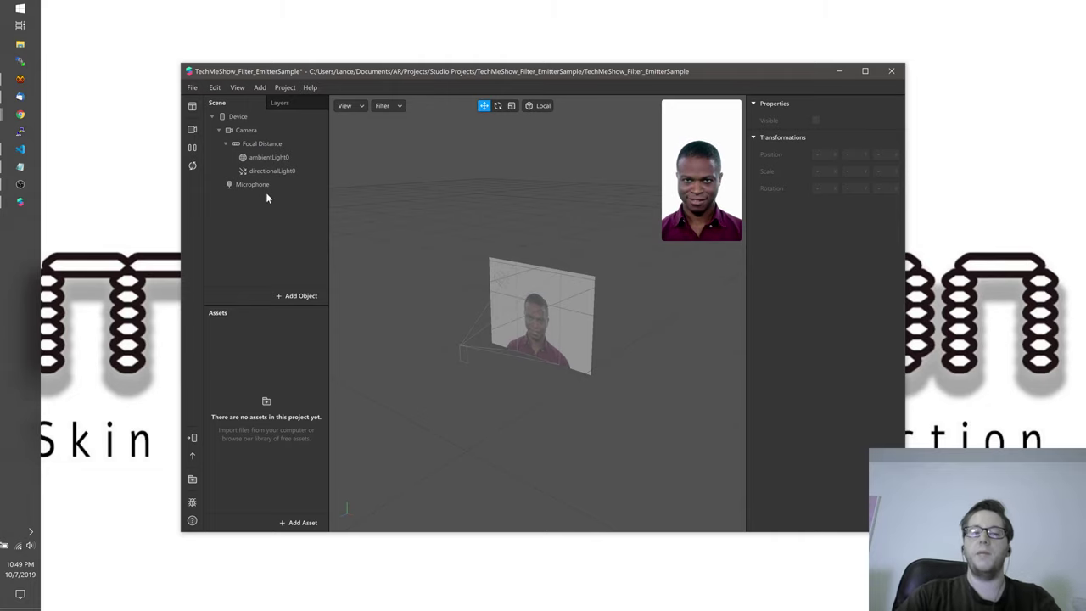
{"action": "left_click", "coordinate": [226, 144]}
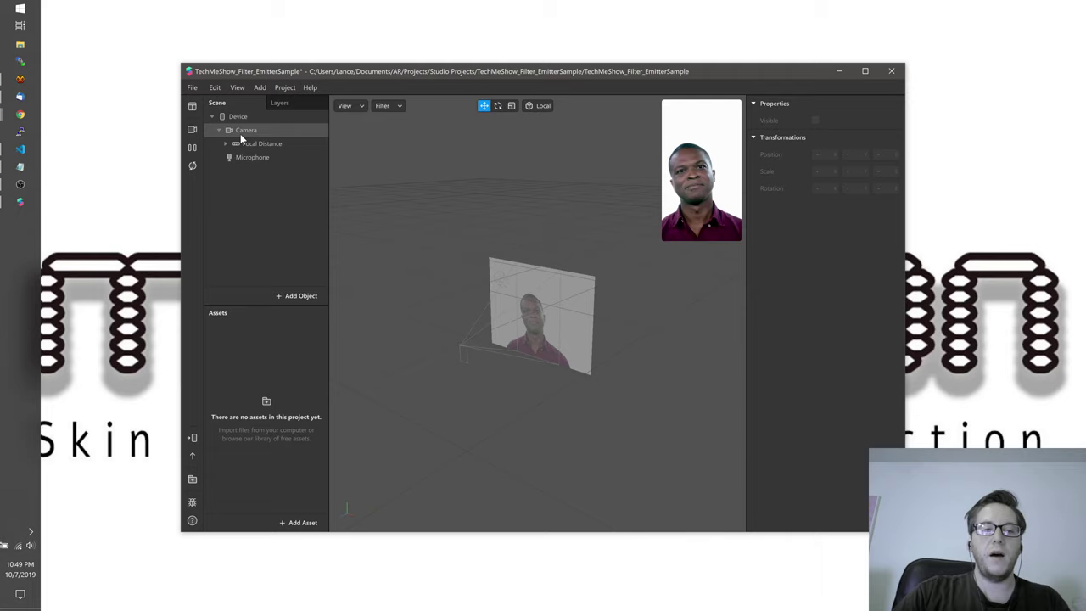
{"action": "left_click", "coordinate": [245, 133]}
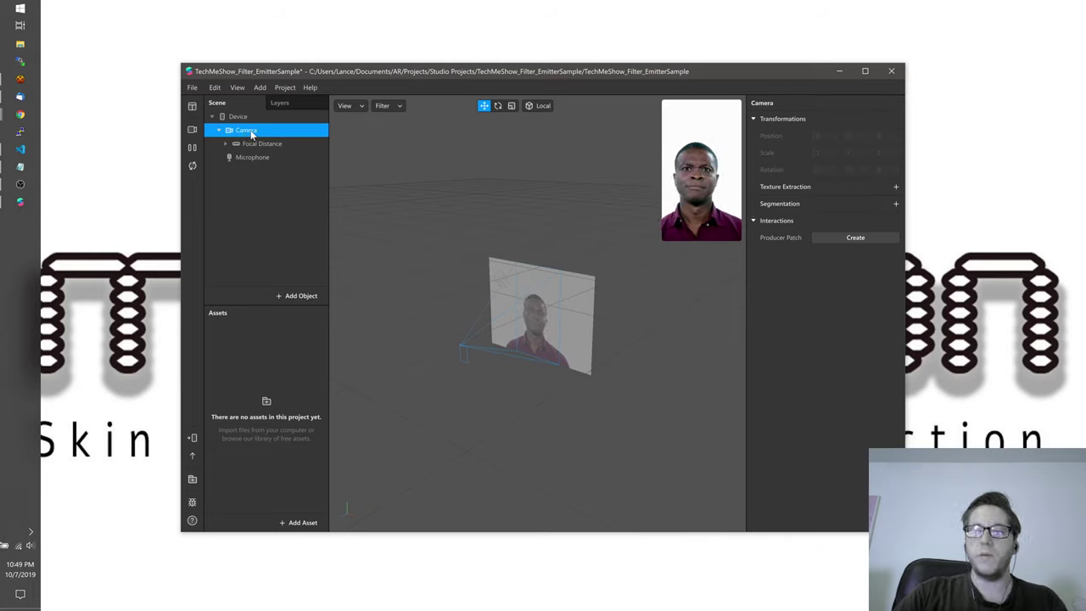
- Add a Particle System under the Camera, creating emitter0 with default settings
{"action": "right_click", "coordinate": [252, 134]}
{"action": "mouse_move", "coordinate": [281, 141]}
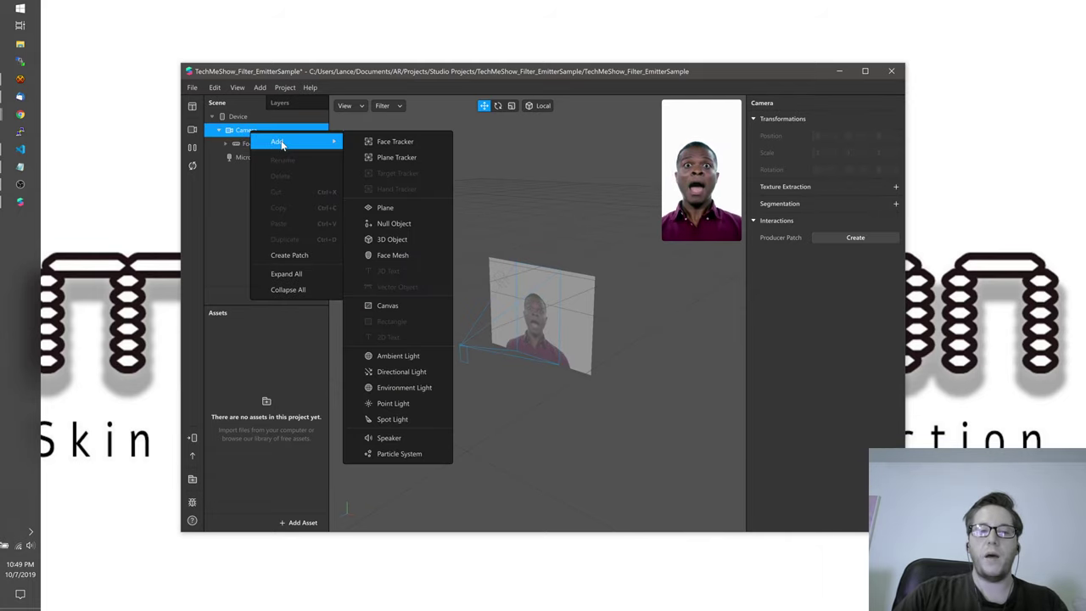
{"action": "left_click", "coordinate": [418, 456]}
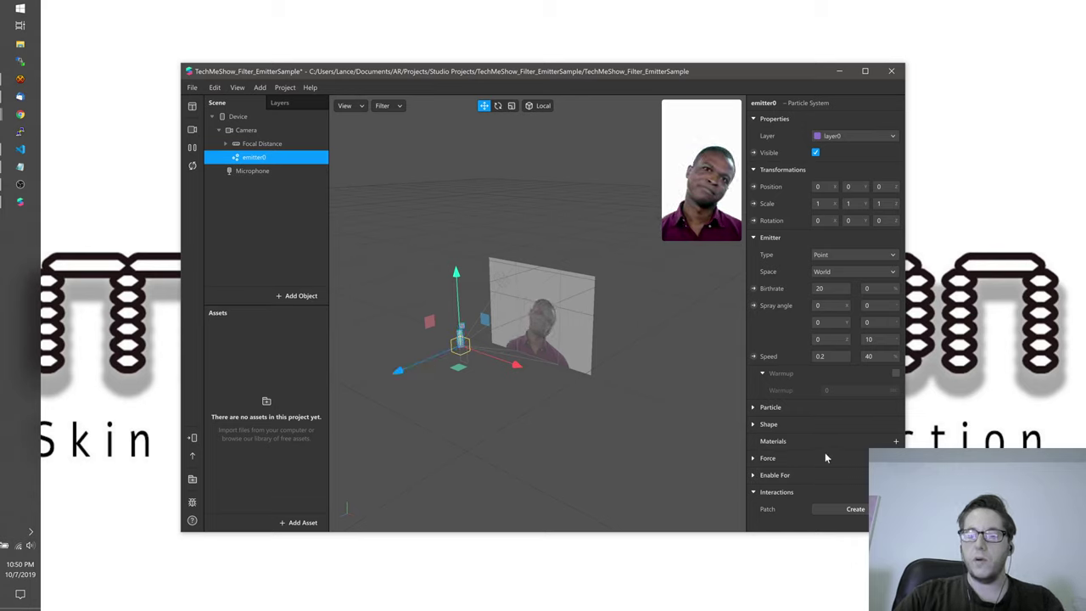
- Add material0 to emitter0 and set its diffuse texture to the Crane-Fly(2) PNG
{"action": "left_click", "coordinate": [897, 442]}
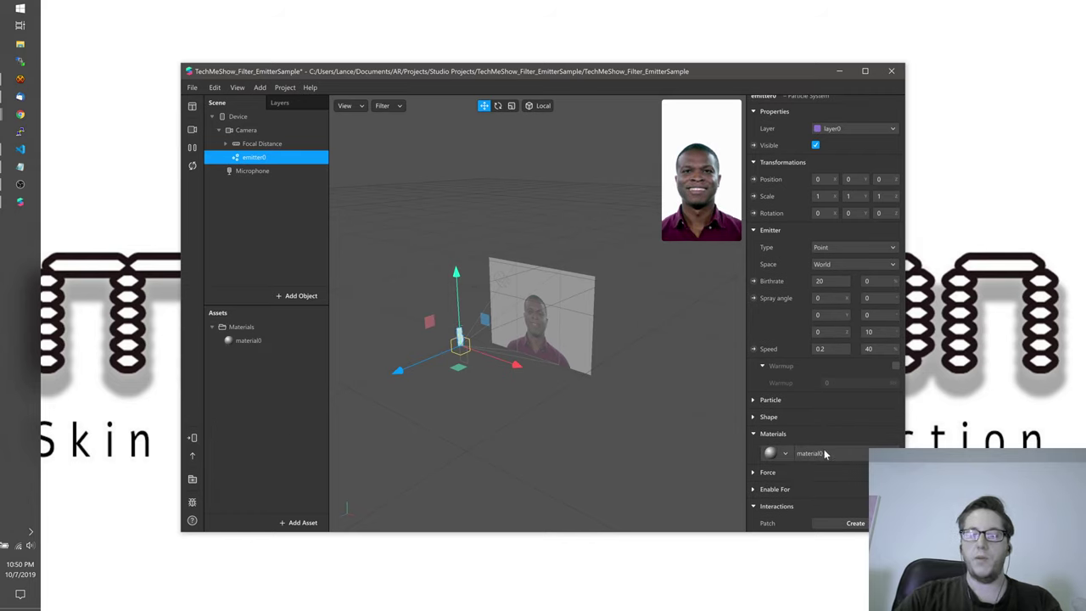
{"action": "left_click", "coordinate": [782, 454]}
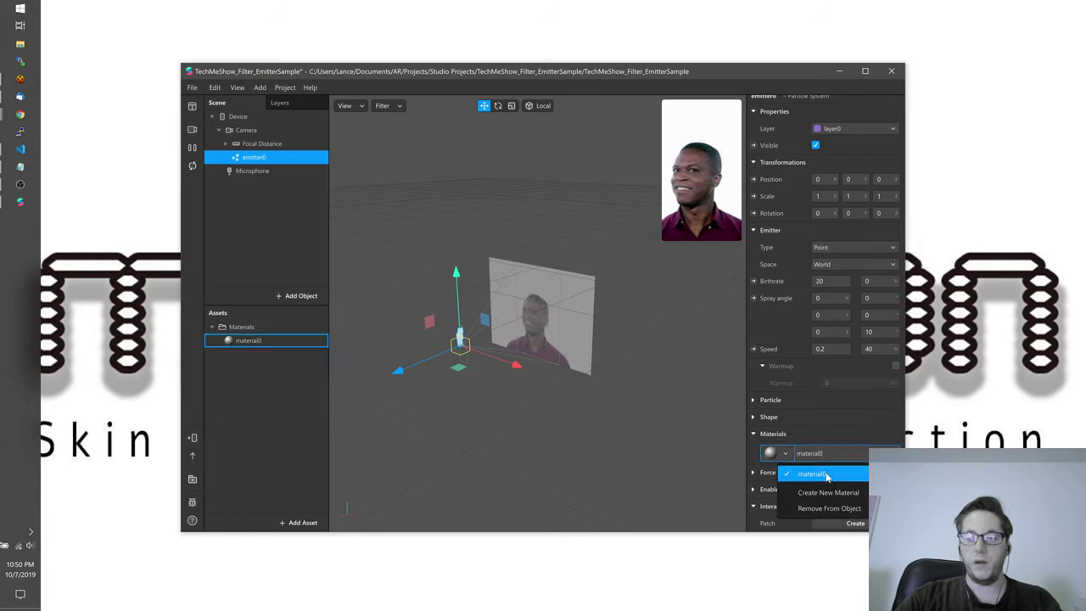
{"action": "left_click", "coordinate": [242, 343]}
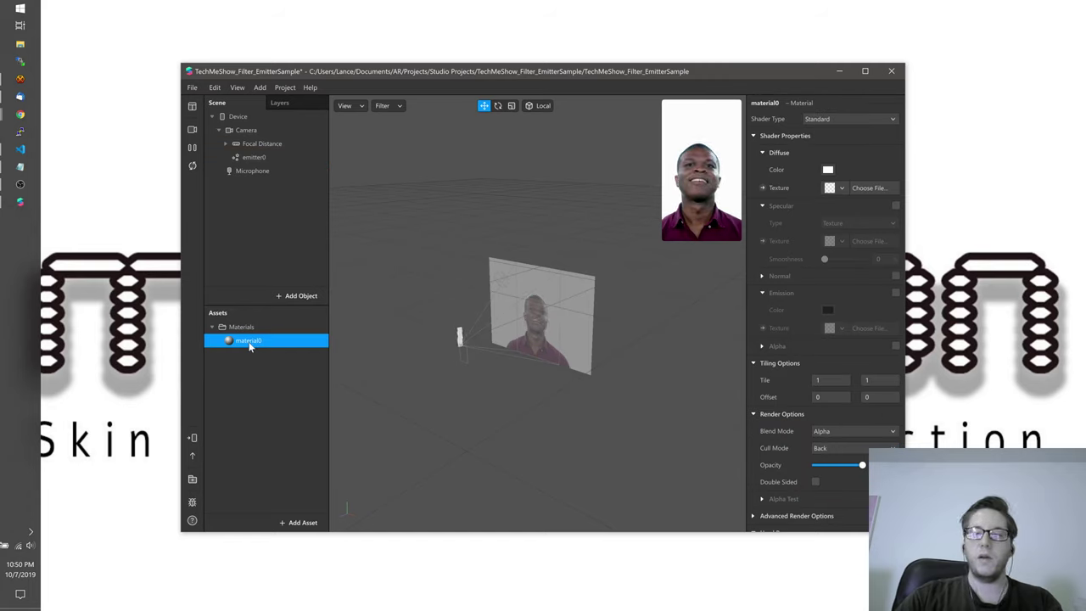
{"action": "left_click", "coordinate": [860, 189]}
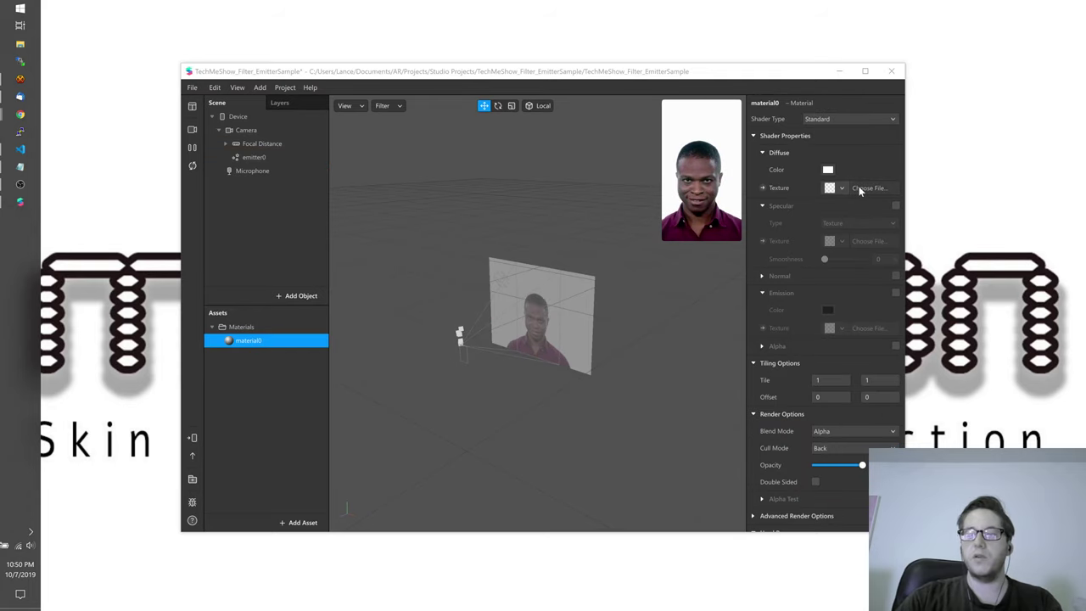
{"action": "left_click", "coordinate": [390, 164]}
{"action": "left_click", "coordinate": [440, 315]}
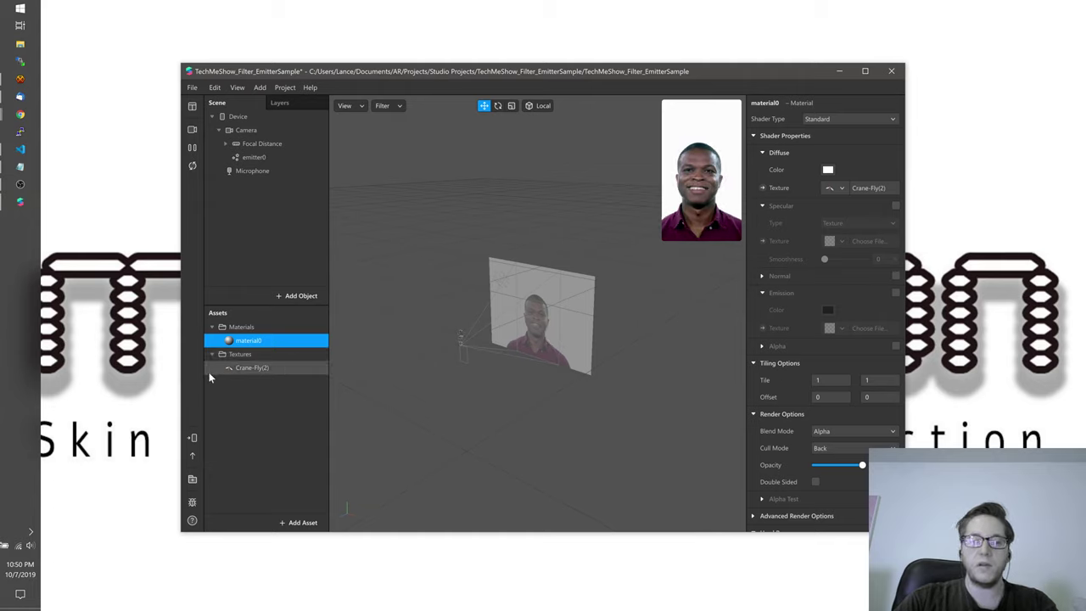
{"action": "left_click", "coordinate": [252, 367]}
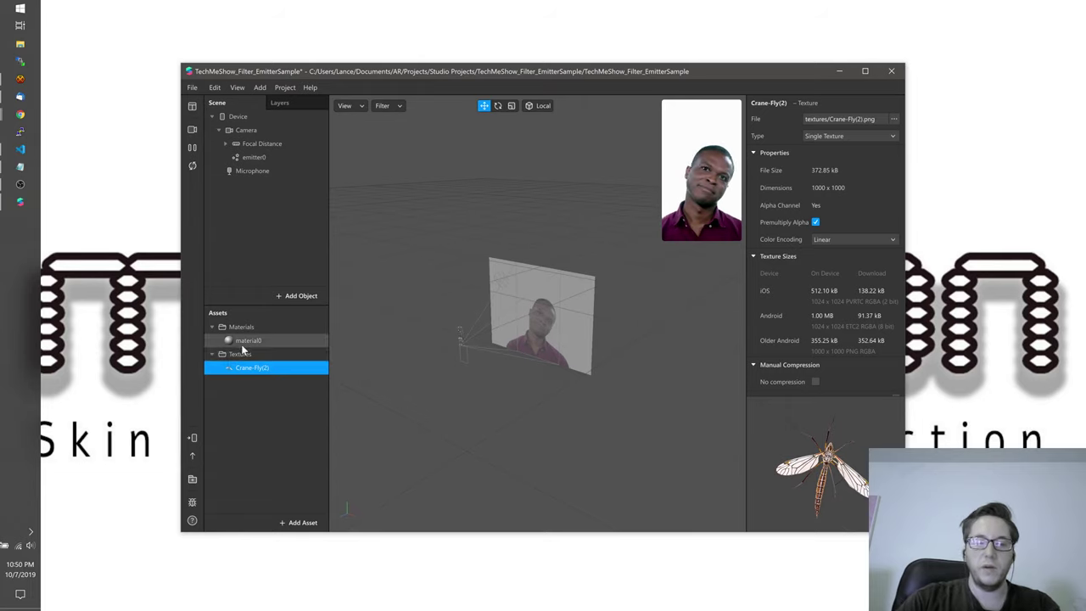
{"action": "left_click", "coordinate": [243, 344]}
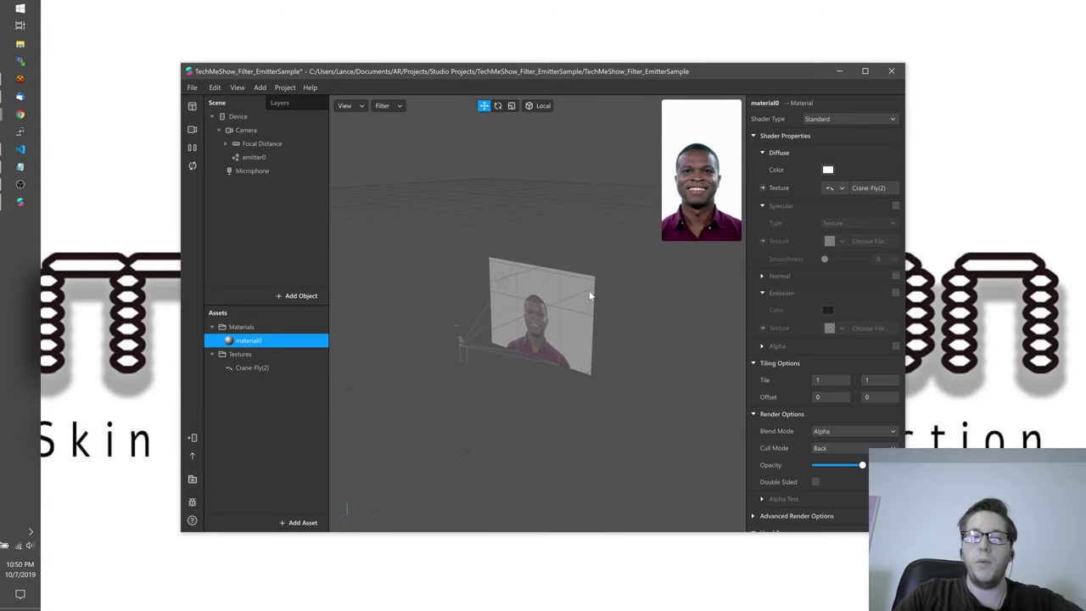
- Move emitter0 from the Camera to the scene root and drag it forward to Position Z 0.121
{"action": "left_click", "coordinate": [252, 156]}
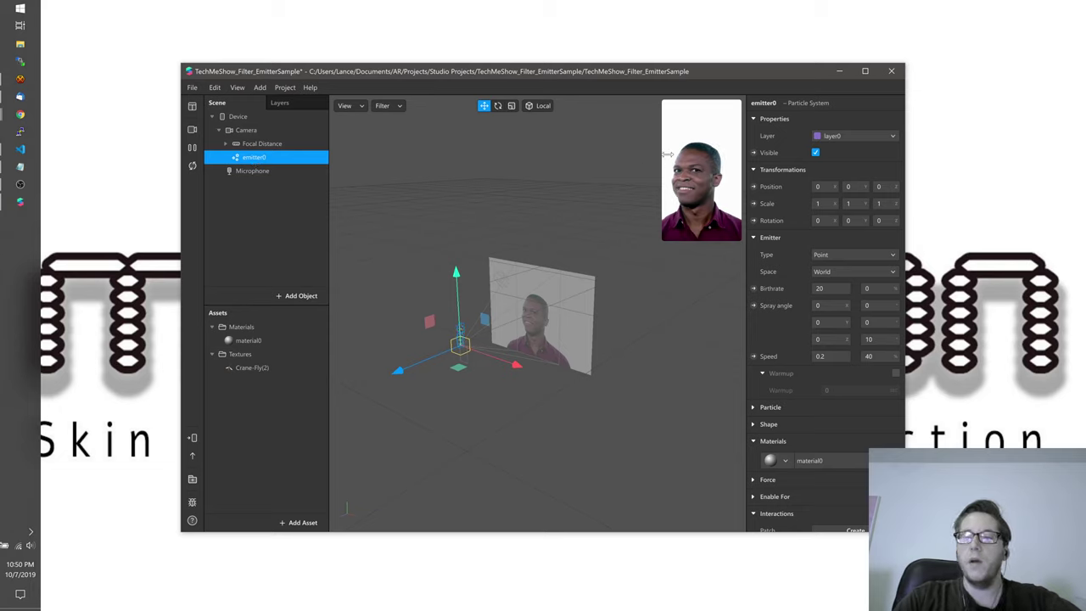
{"action": "scroll", "coordinate": [815, 454], "scroll_direction": "down", "scroll_amount": 1}
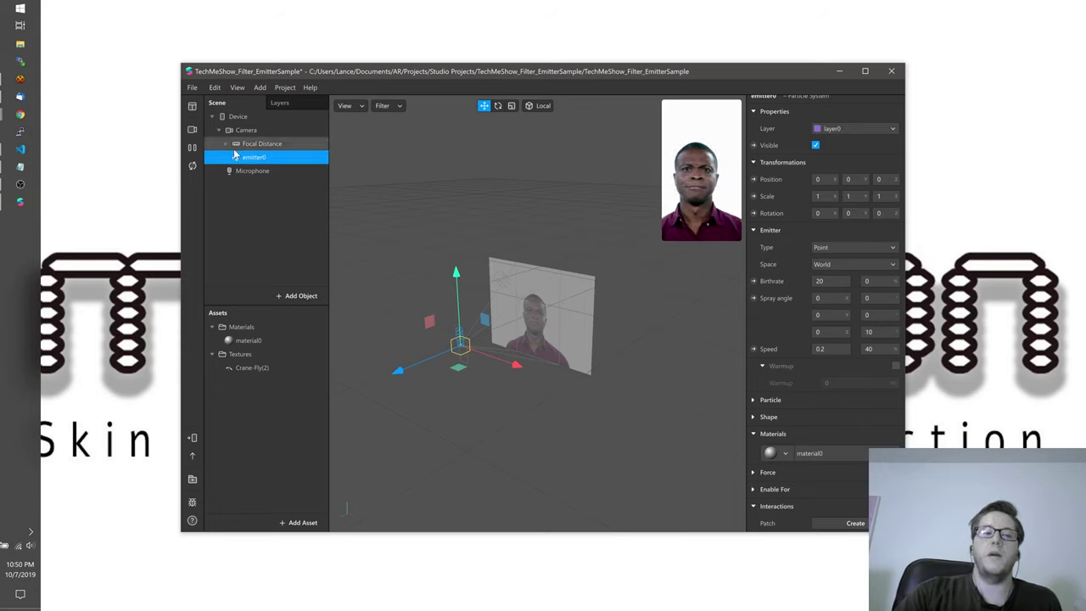
{"action": "left_click_drag", "start_coordinate": [246, 177], "coordinate": [243, 186]}
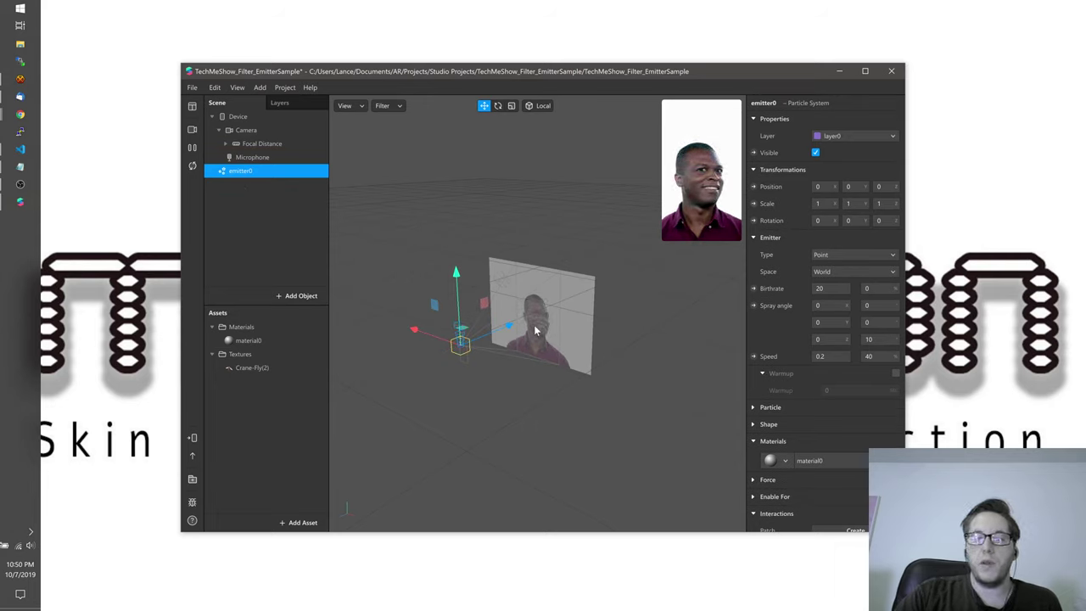
{"action": "mouse_move", "coordinate": [509, 324]}
{"action": "left_mouse_down"}
{"action": "mouse_move", "coordinate": [625, 277]}
{"action": "mouse_move", "coordinate": [444, 347]}
{"action": "mouse_move", "coordinate": [483, 322]}
{"action": "mouse_move", "coordinate": [534, 314]}
{"action": "mouse_move", "coordinate": [526, 320]}
{"action": "left_mouse_up"}
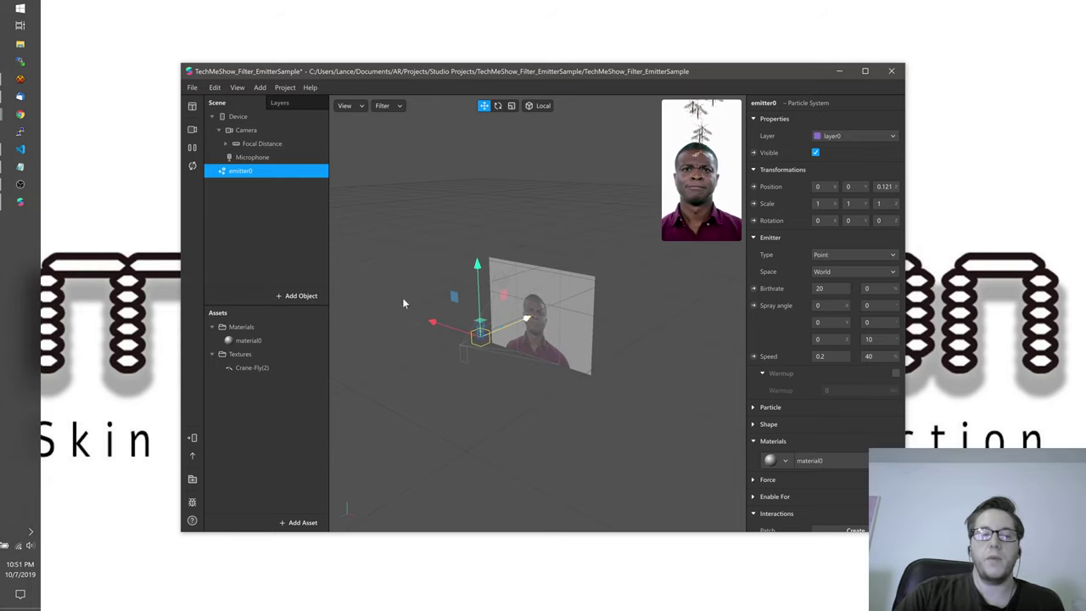
- Try the empty simulation, then switch the preview to the third simulated face video
{"action": "left_click", "coordinate": [191, 129]}
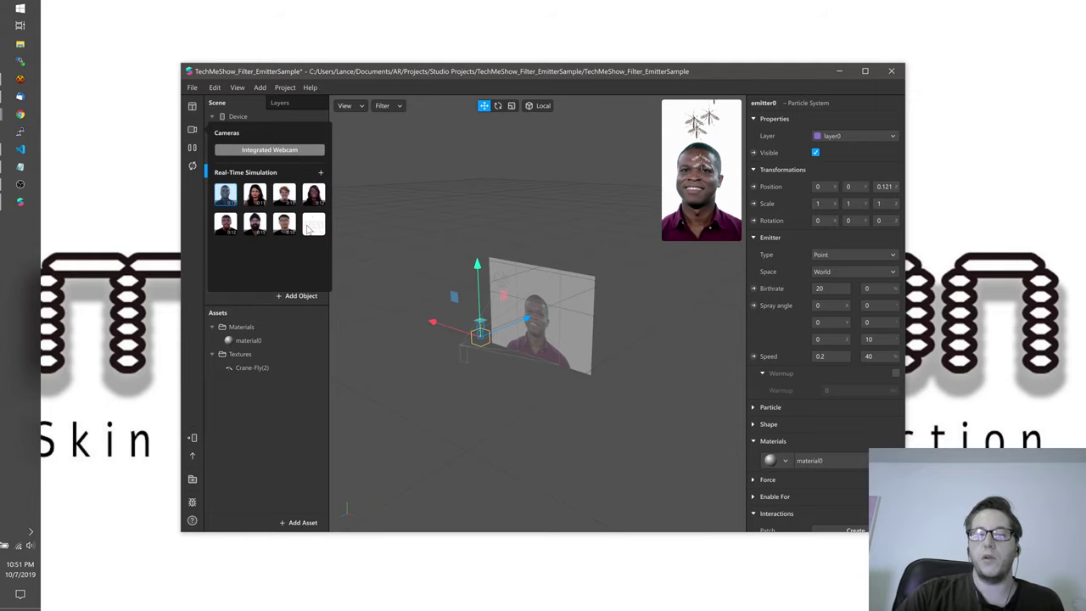
{"action": "left_click", "coordinate": [310, 225]}
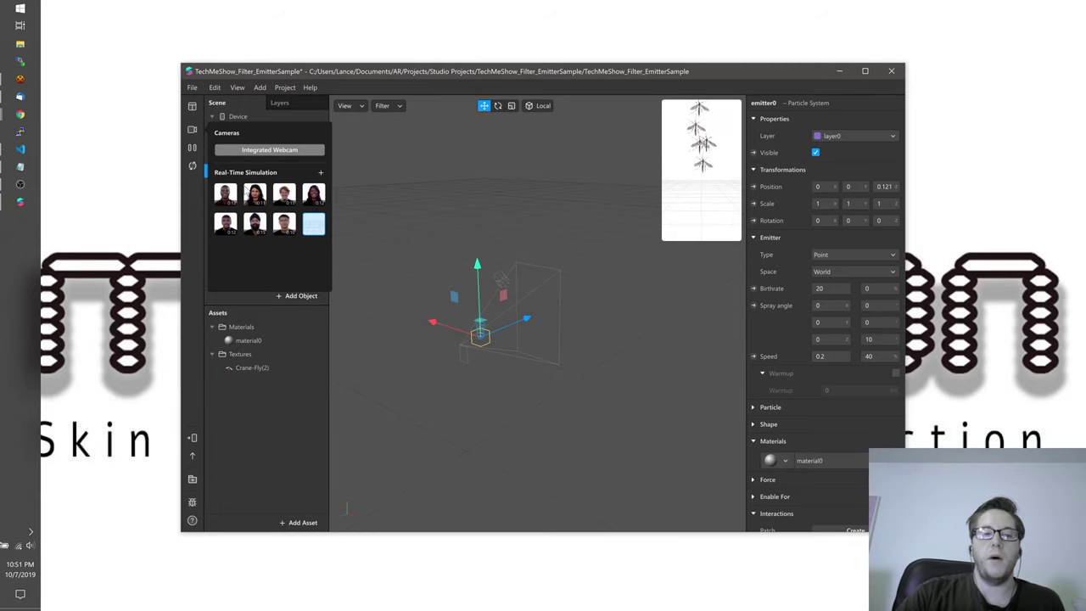
{"action": "left_click", "coordinate": [283, 200]}
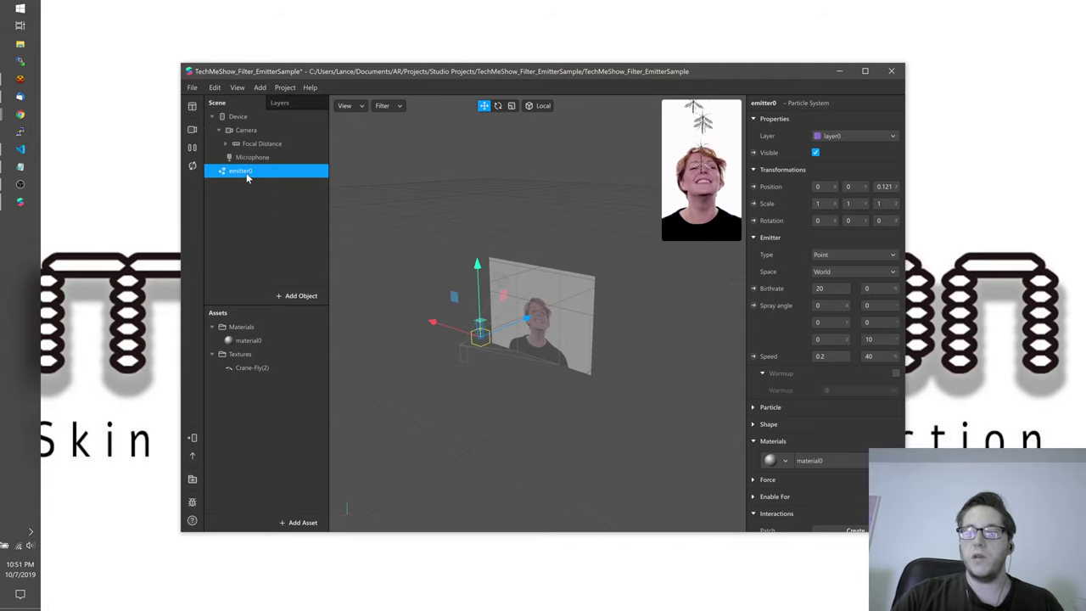
- Toggle emitter0's space to Local and back to World, then expand its Particle section
{"action": "left_click", "coordinate": [844, 273]}
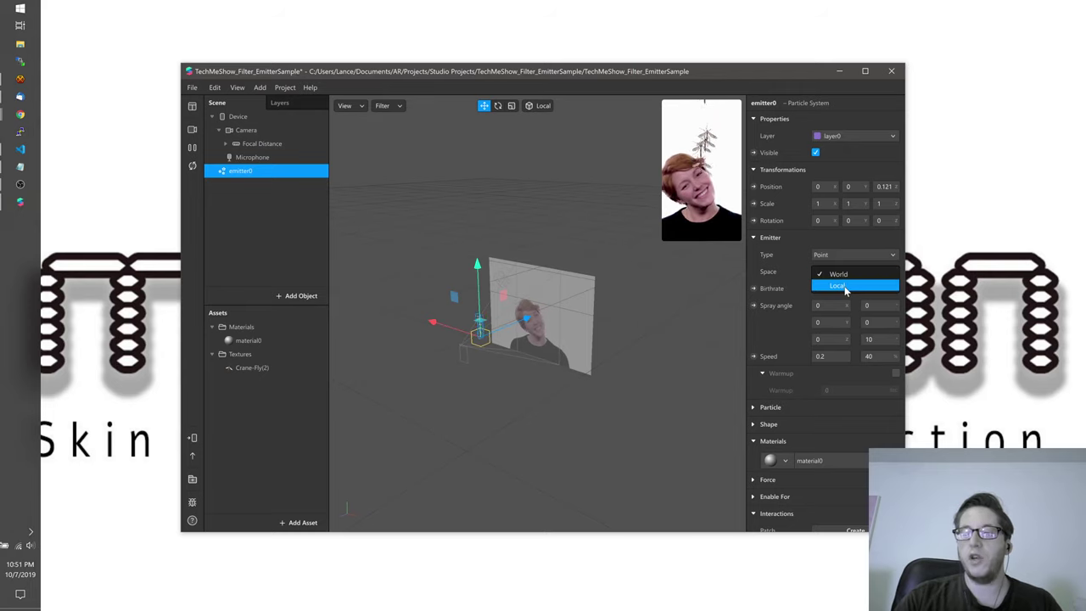
{"action": "left_click", "coordinate": [844, 286]}
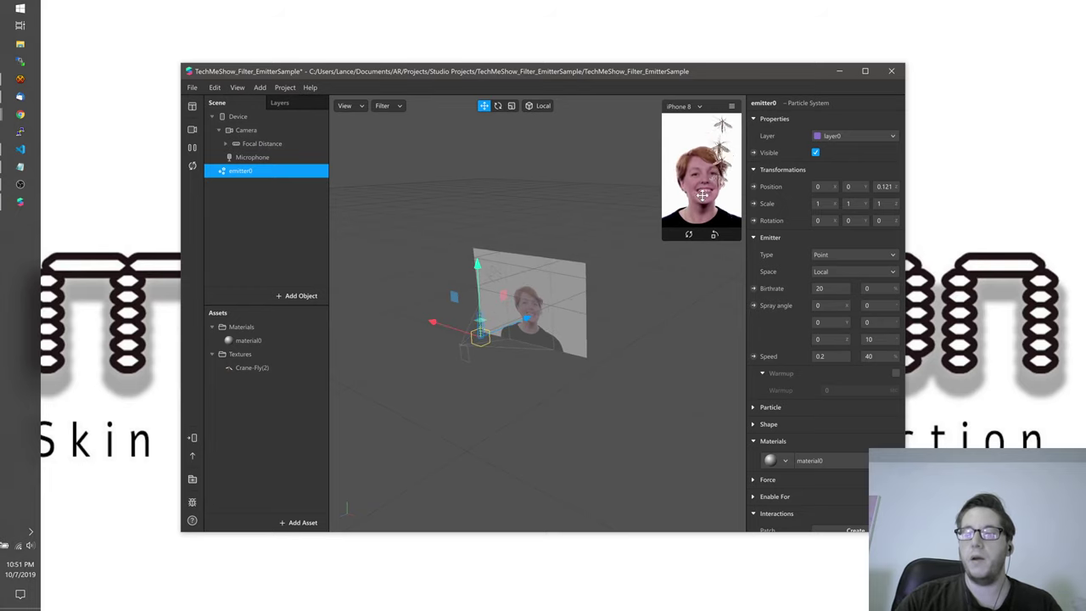
{"action": "left_click", "coordinate": [828, 275]}
{"action": "left_click", "coordinate": [830, 285]}
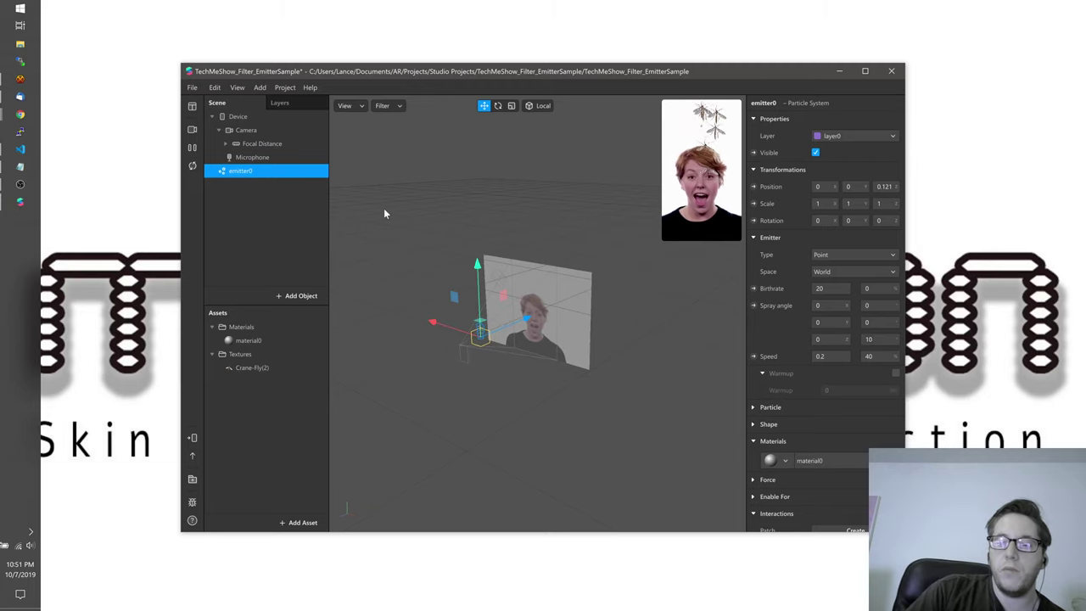
{"action": "left_click", "coordinate": [752, 408]}
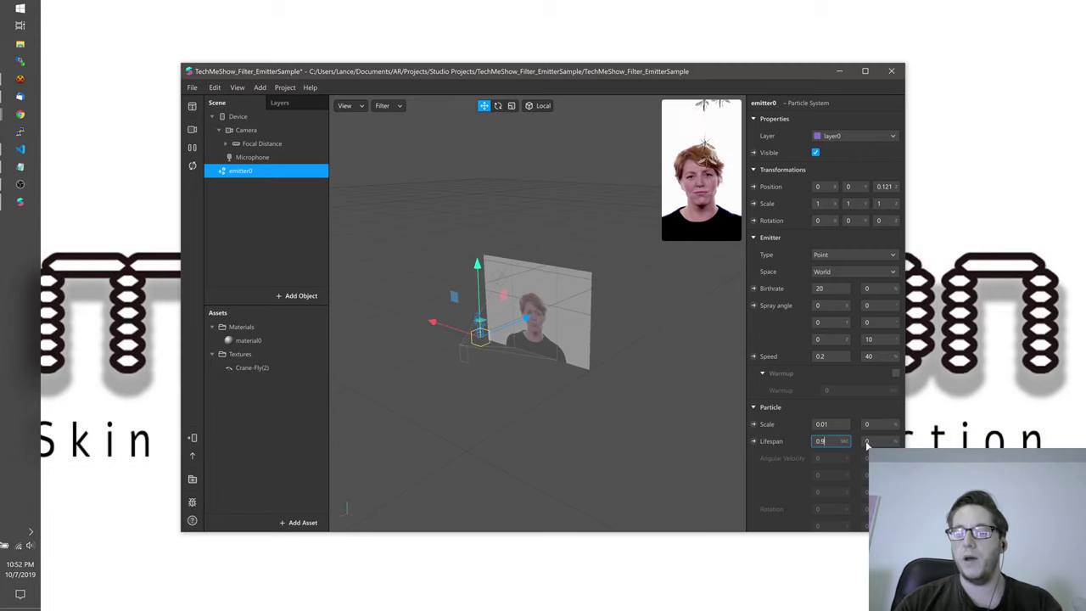
- Set the particle lifespan to 3 seconds with 90% lifespan variation
{"action": "key", "text": "Tab"}
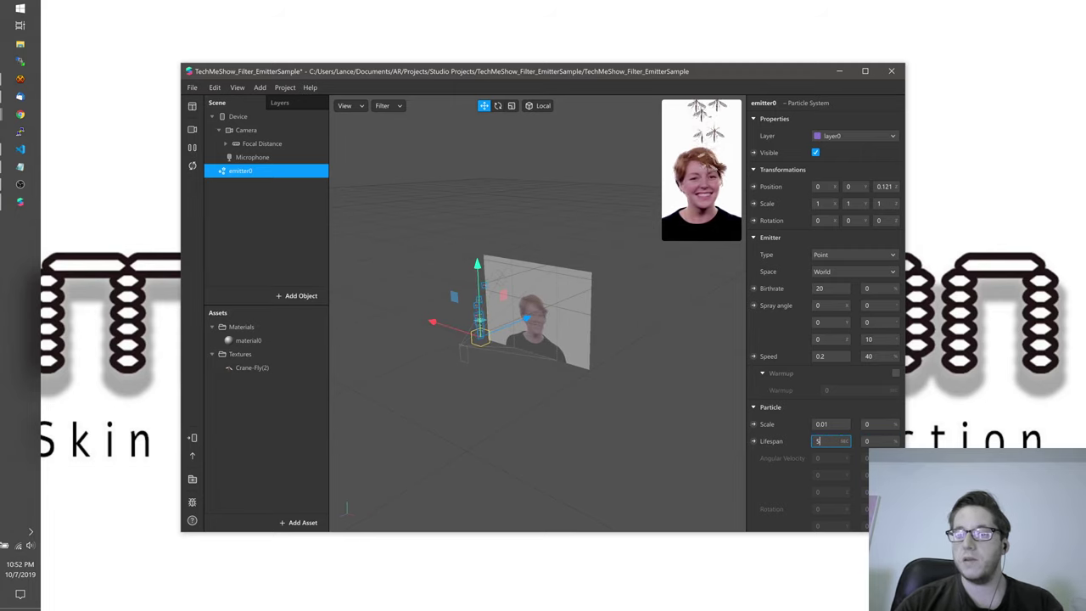
{"action": "left_click", "coordinate": [820, 441]}
{"action": "key", "text": "Tab"}
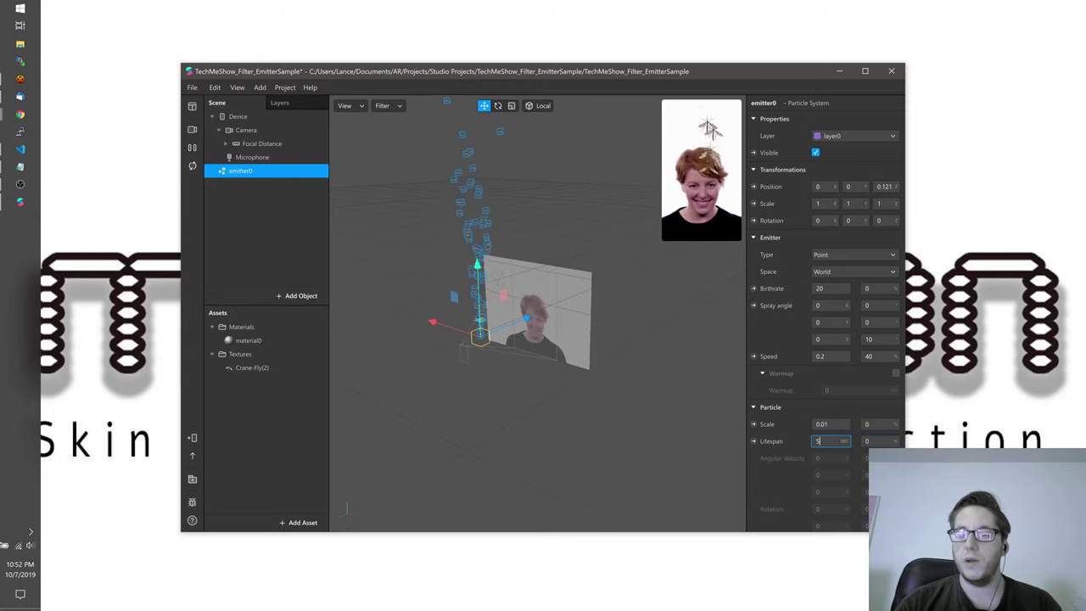
{"action": "type", "text": "100"}
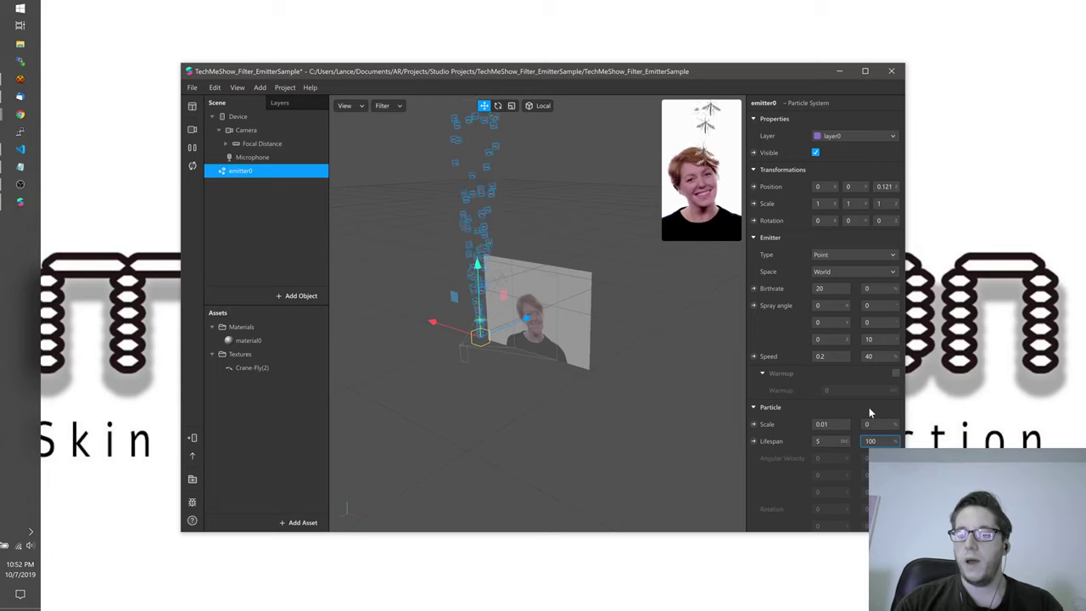
{"action": "left_click", "coordinate": [879, 424]}
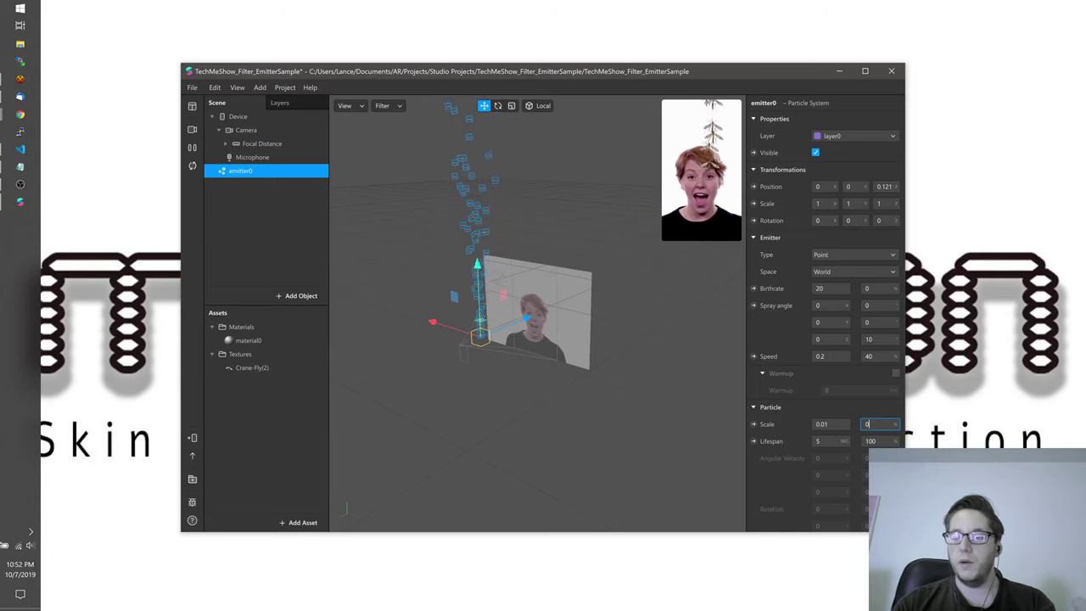
{"action": "left_click", "coordinate": [830, 440]}
{"action": "key", "text": "BackSpace"}
{"action": "type", "text": "0"}
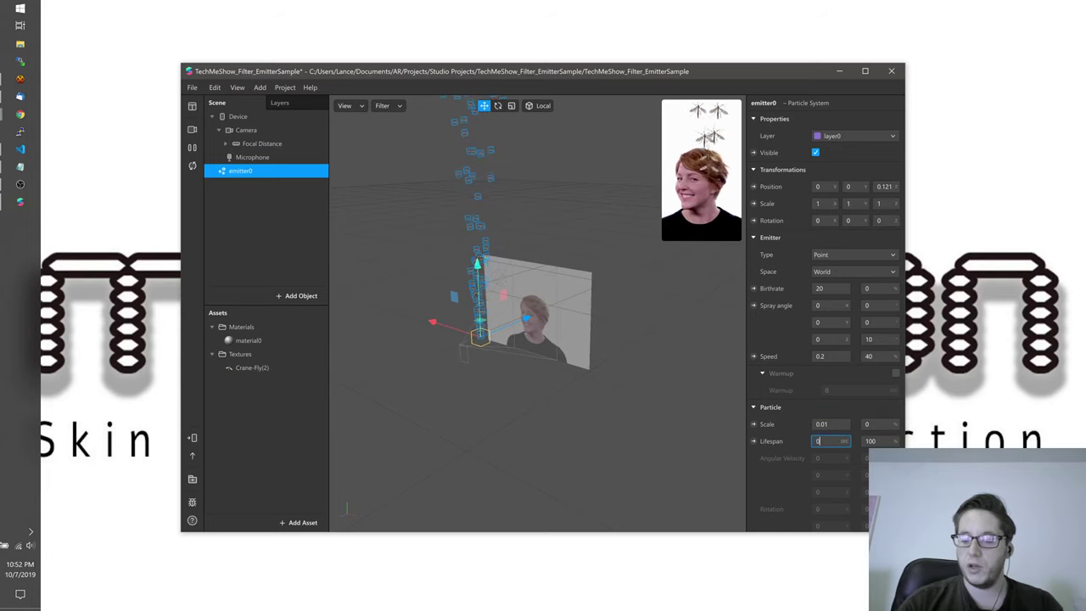
{"action": "type", "text": ".2"}
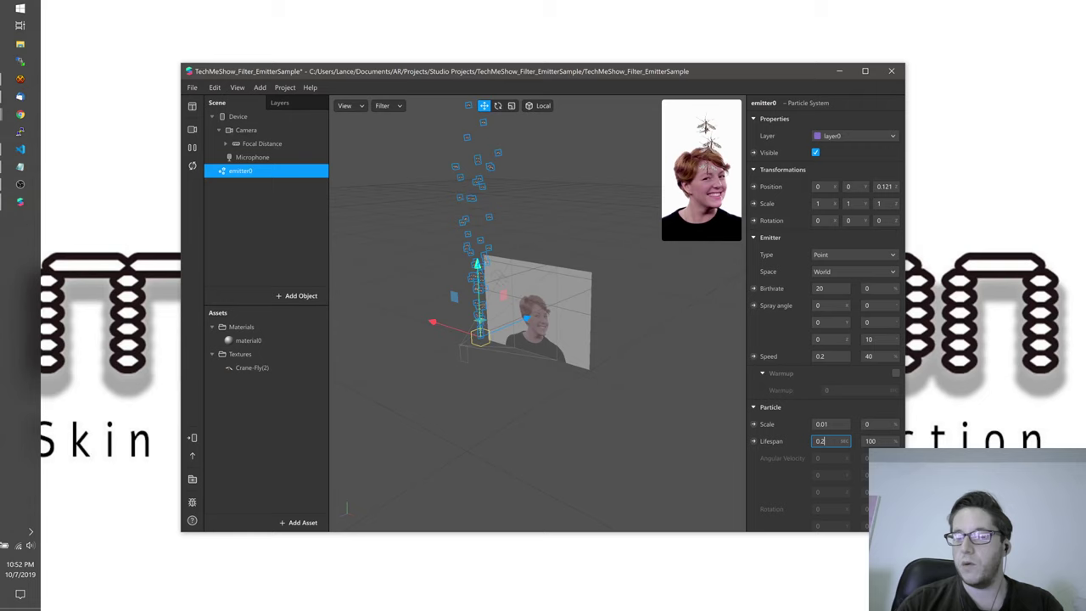
{"action": "key", "text": "Tab"}
{"action": "key", "text": "ctrl+a"}
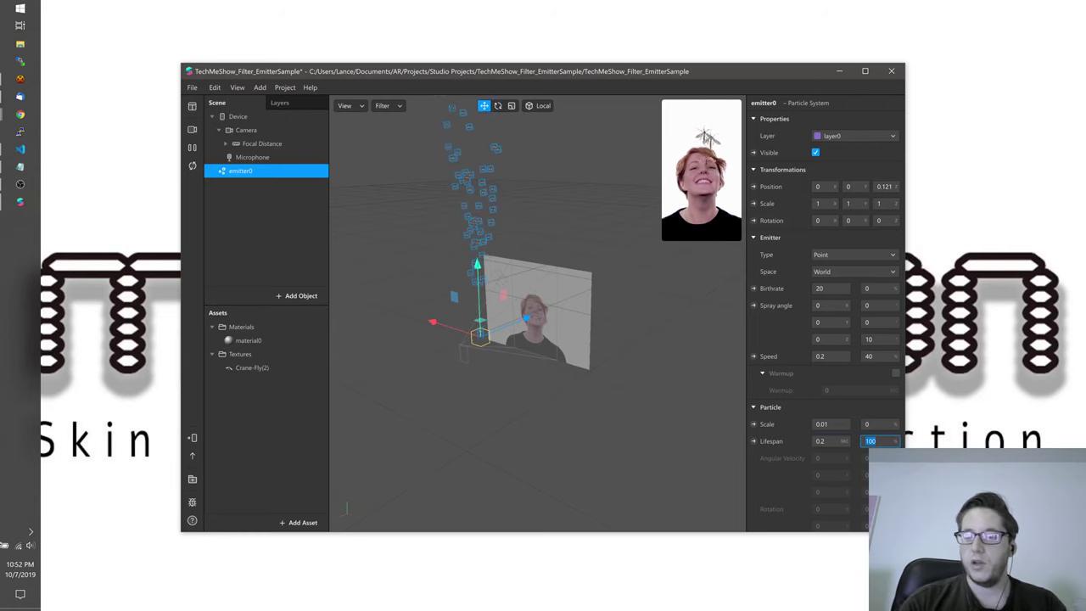
{"action": "type", "text": "6"}
{"action": "left_click", "coordinate": [836, 441]}
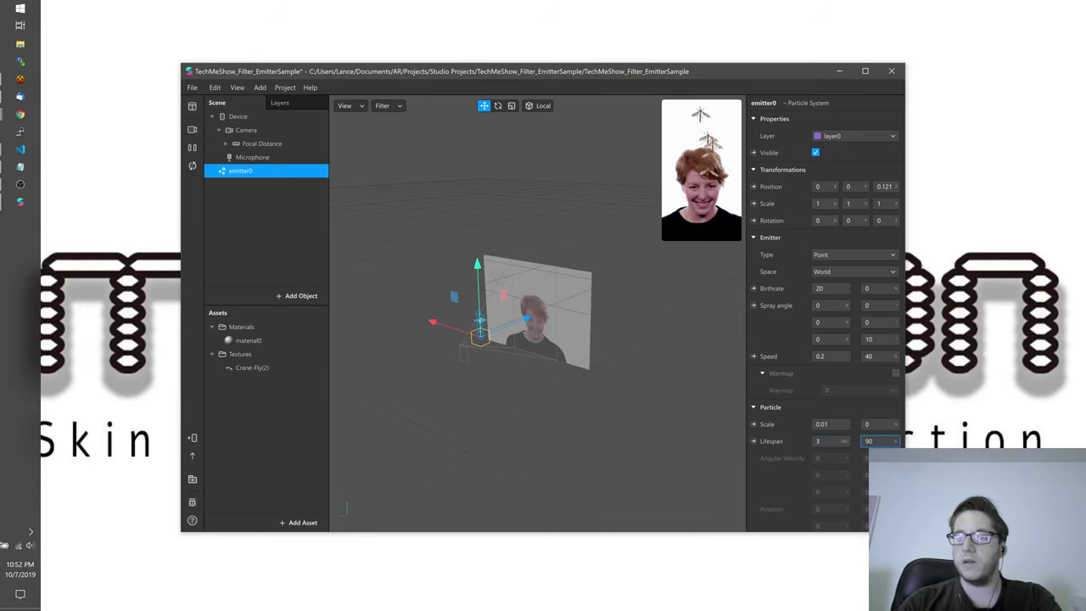
- Turn on Billboarding so the crane-fly particles always face the camera
{"action": "scroll", "coordinate": [848, 454], "scroll_direction": "down", "scroll_amount": 5}
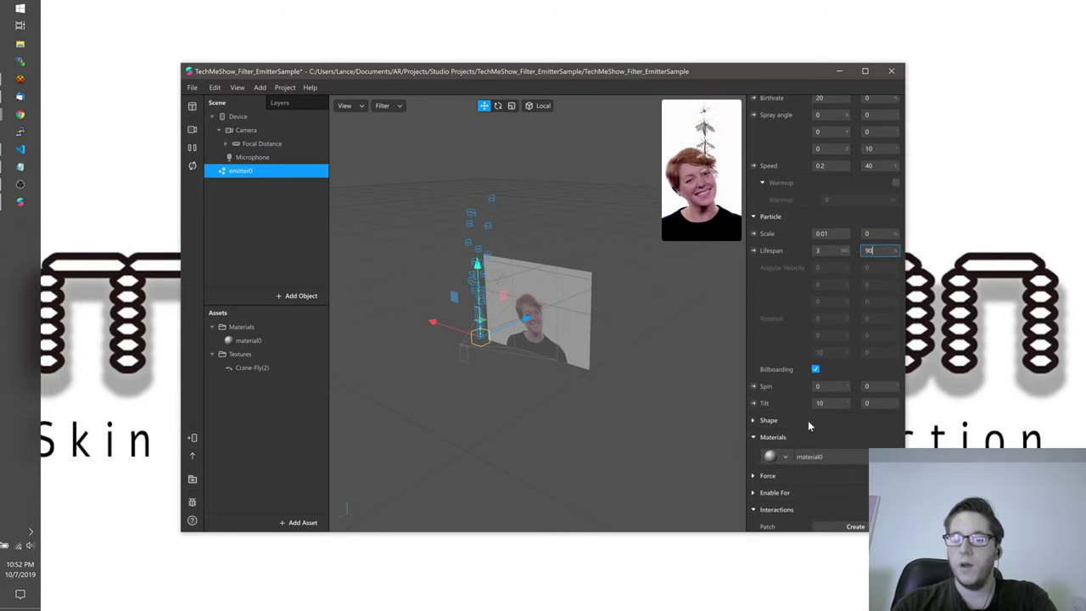
{"action": "scroll", "coordinate": [817, 371], "scroll_direction": "up", "scroll_amount": 5}
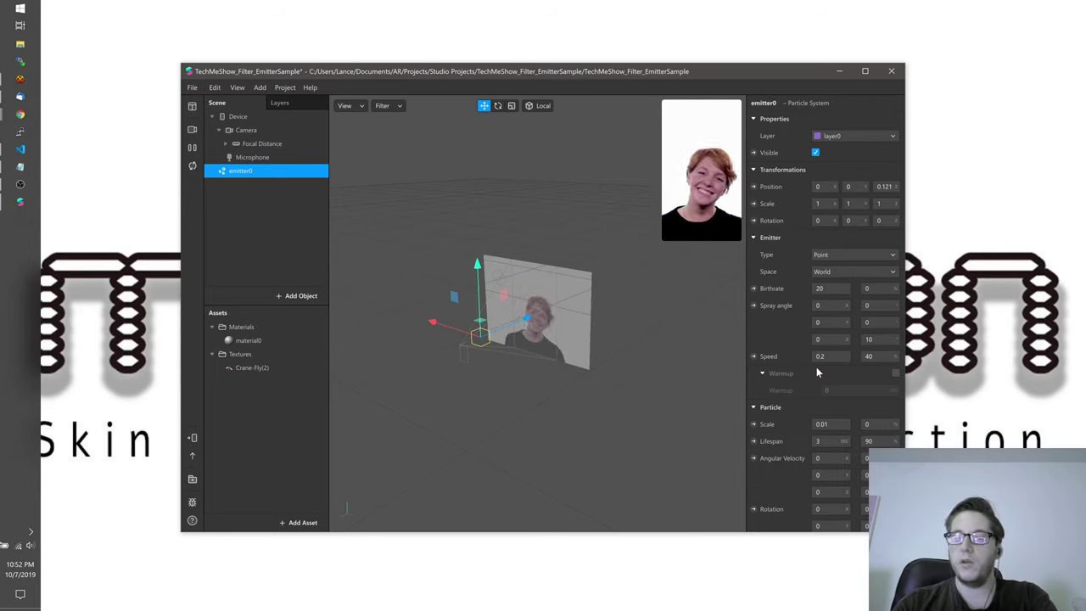
{"action": "scroll", "coordinate": [803, 428], "scroll_direction": "down", "scroll_amount": 3}
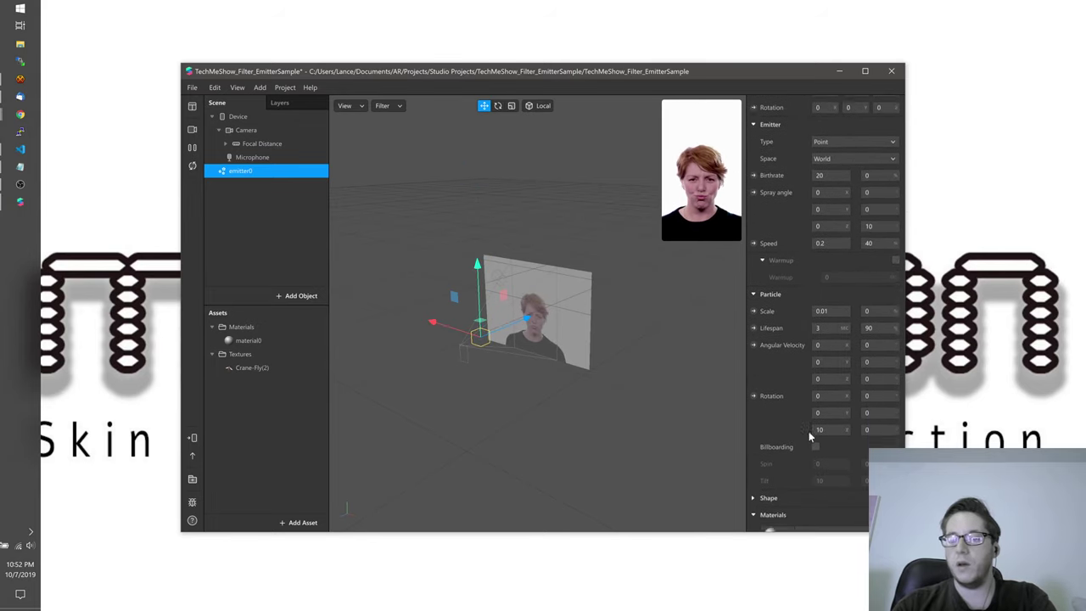
{"action": "left_click", "coordinate": [814, 445]}
{"action": "scroll", "coordinate": [816, 413], "scroll_direction": "up", "scroll_amount": 3}
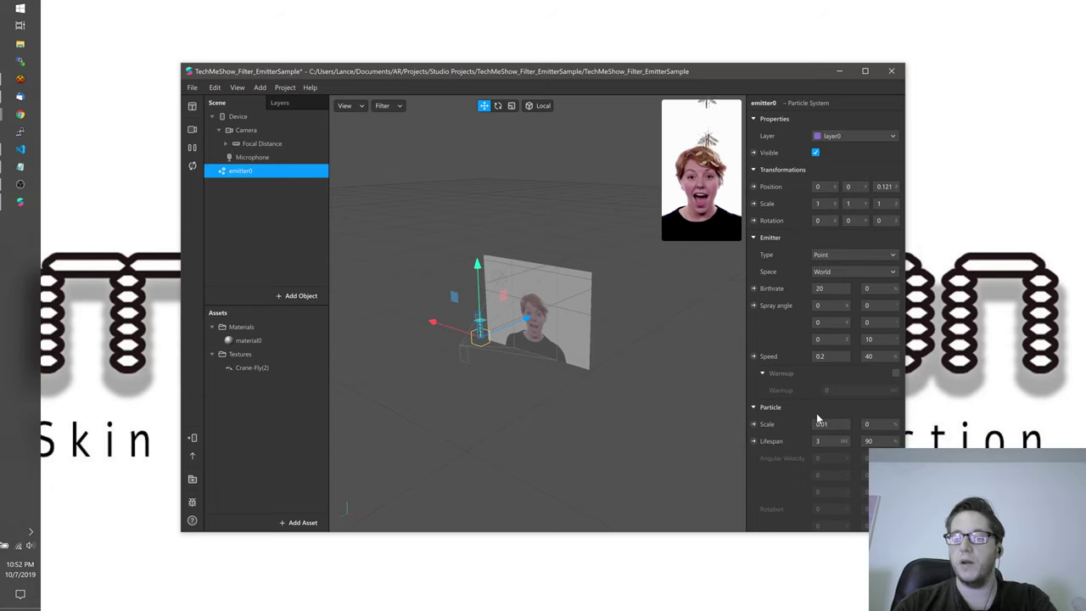
{"action": "scroll", "coordinate": [812, 405], "scroll_direction": "down", "scroll_amount": 2}
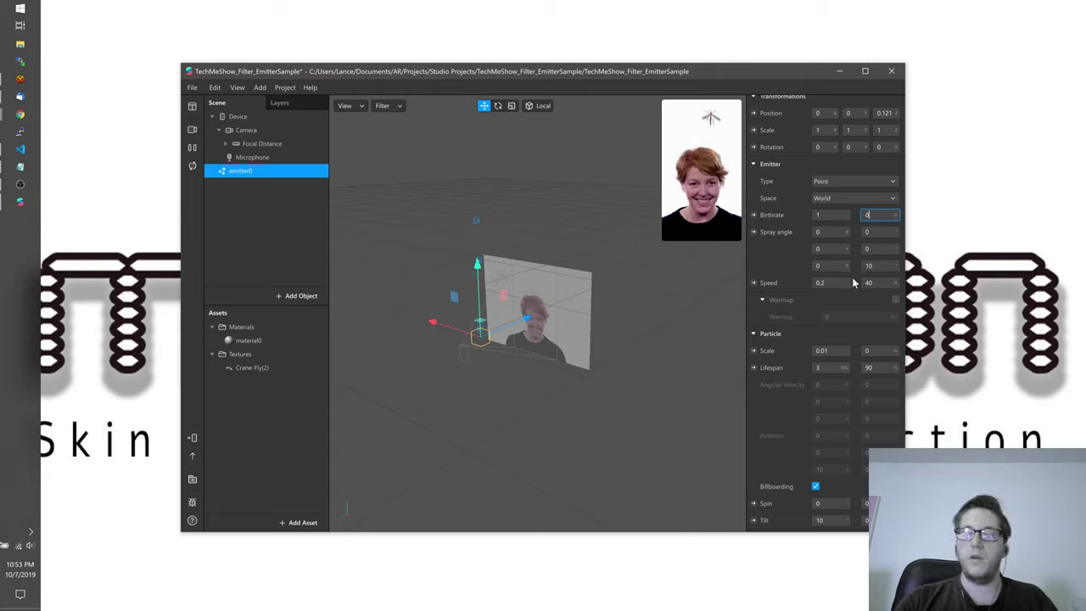
- Change emitter0's Birthrate from 20 to 10
{"action": "key", "text": "shift+Tab"}
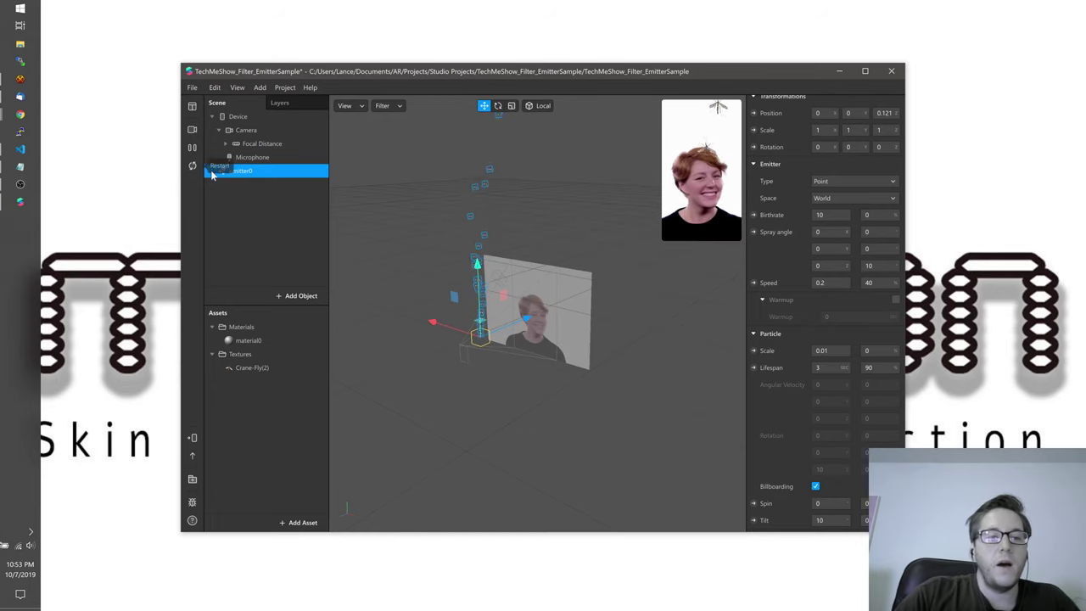
{"action": "mouse_move", "coordinate": [709, 188]}
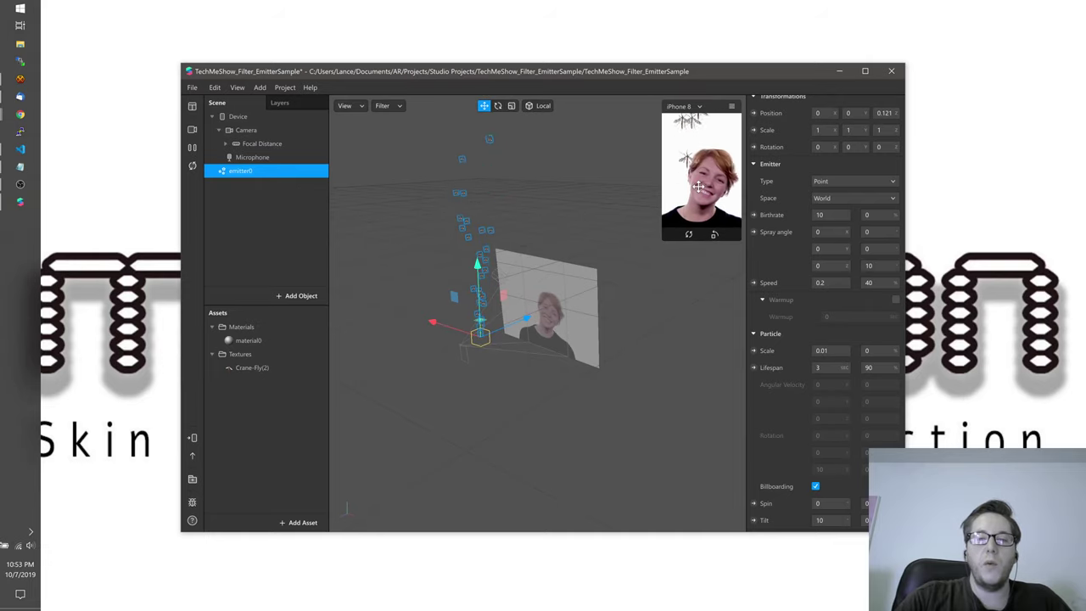
- Add a Face Tracker under the Camera and move faceTracker0 to the scene root
{"action": "left_click", "coordinate": [248, 130]}
{"action": "right_click", "coordinate": [253, 134]}
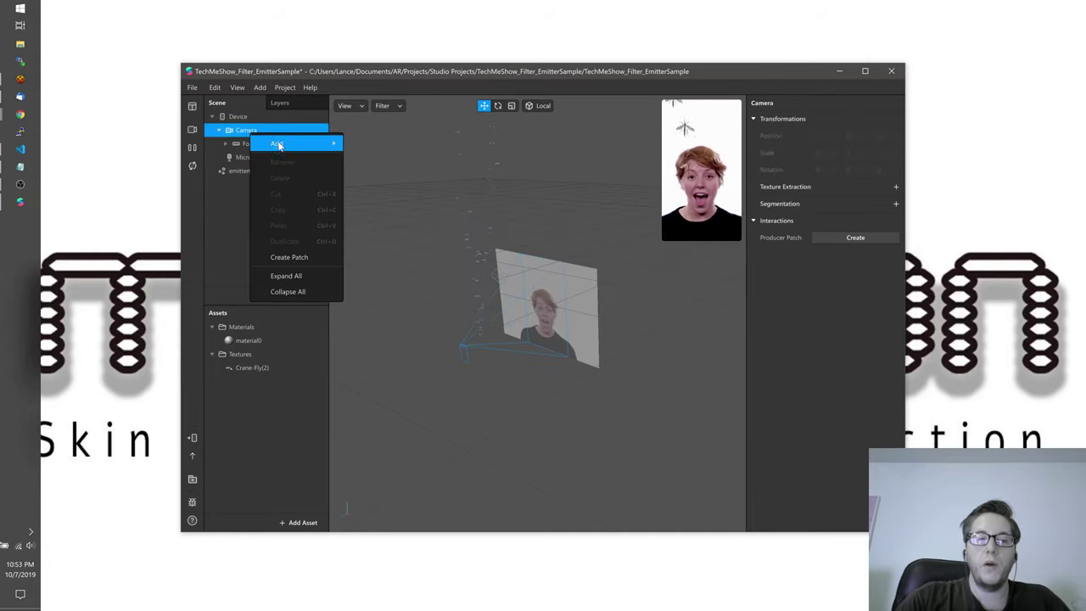
{"action": "mouse_move", "coordinate": [280, 143]}
{"action": "left_click", "coordinate": [416, 146]}
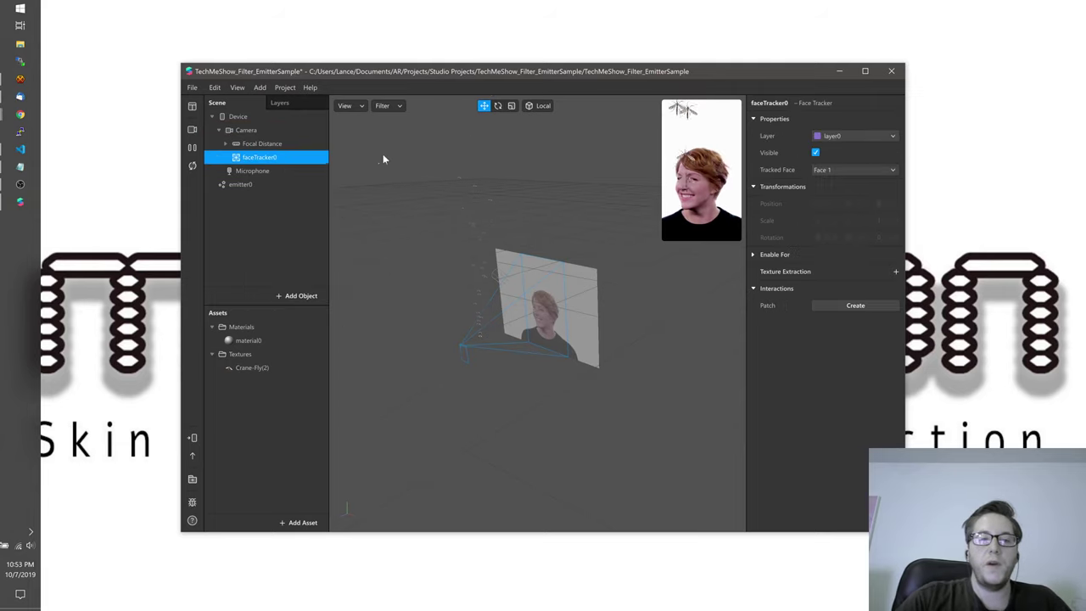
{"action": "left_click_drag", "start_coordinate": [267, 166], "coordinate": [257, 181]}
- Nest emitter0 inside faceTracker0 so the particles follow the face
{"action": "left_click", "coordinate": [225, 143]}
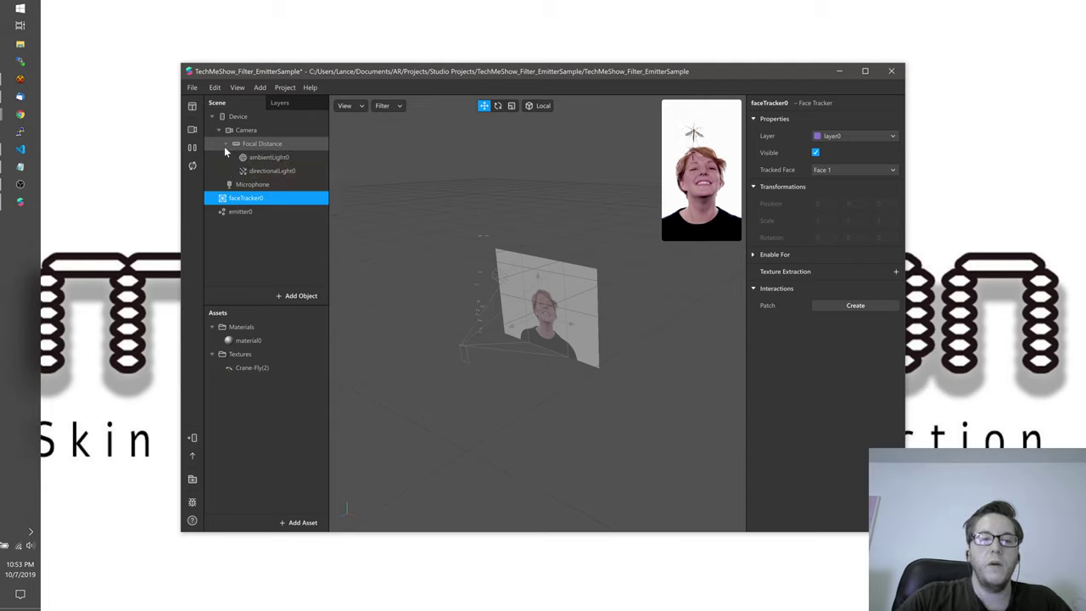
{"action": "left_click", "coordinate": [226, 144]}
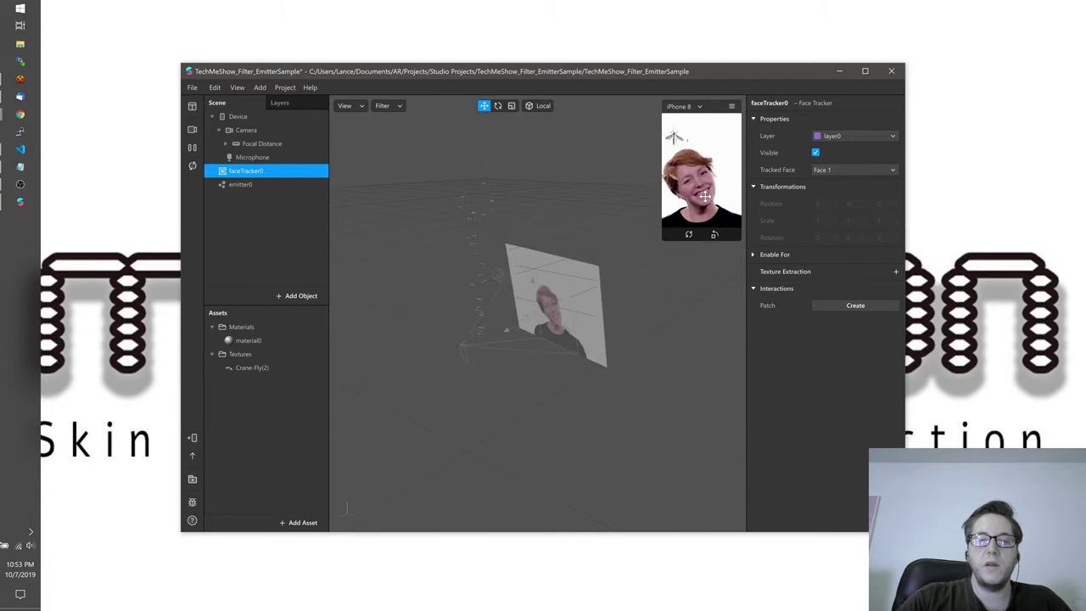
{"action": "left_click_drag", "start_coordinate": [242, 186], "coordinate": [244, 175]}
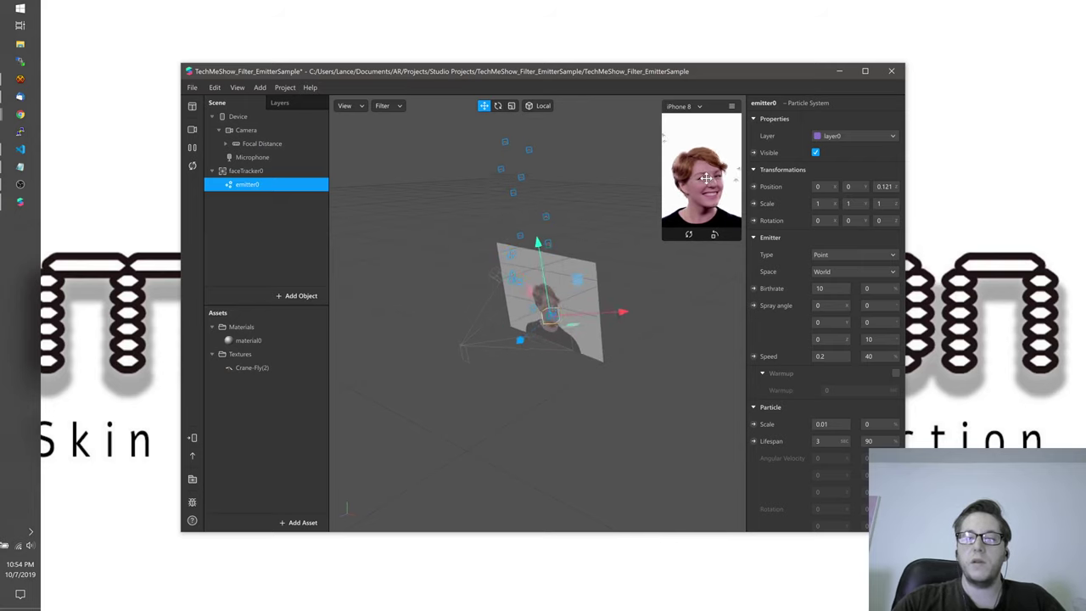
- Switch emitter0's space to Local and back to World, then select faceTracker0 to view its Enable For options
{"action": "left_click", "coordinate": [847, 271]}
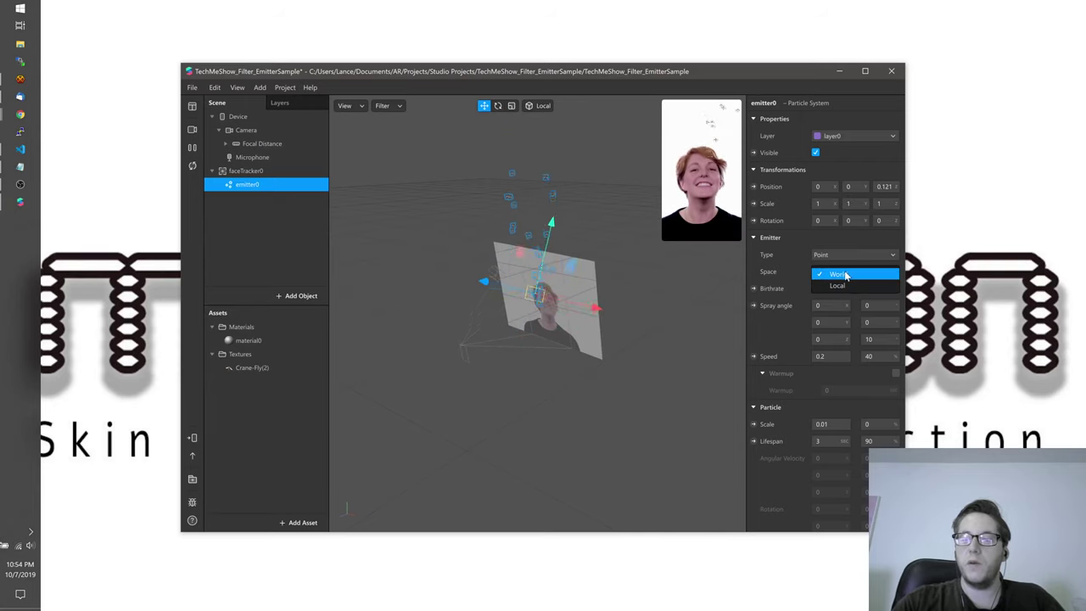
{"action": "left_click", "coordinate": [846, 287]}
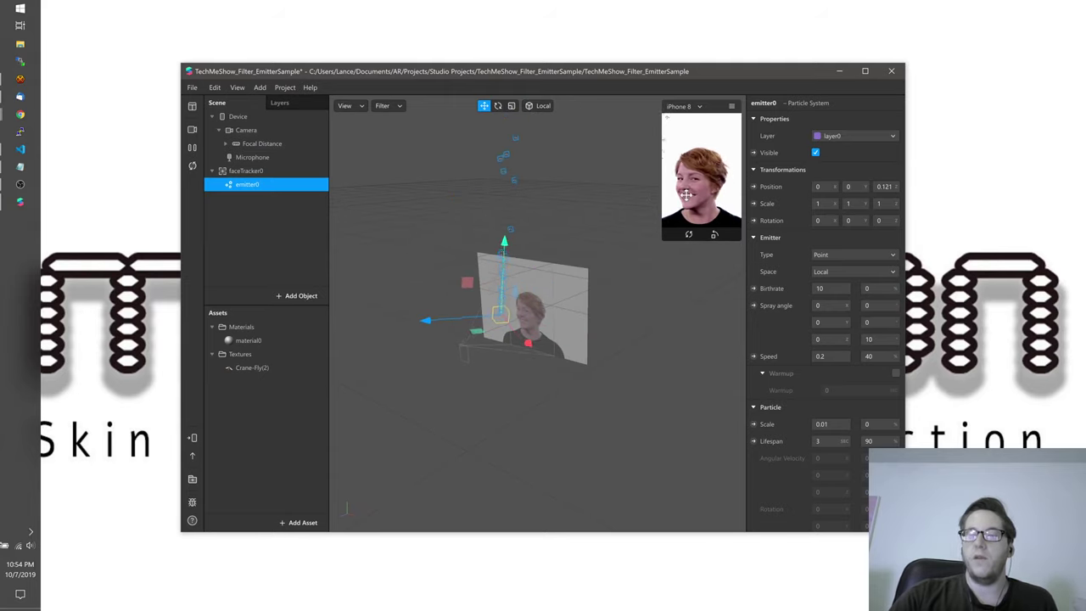
{"action": "left_click", "coordinate": [276, 171]}
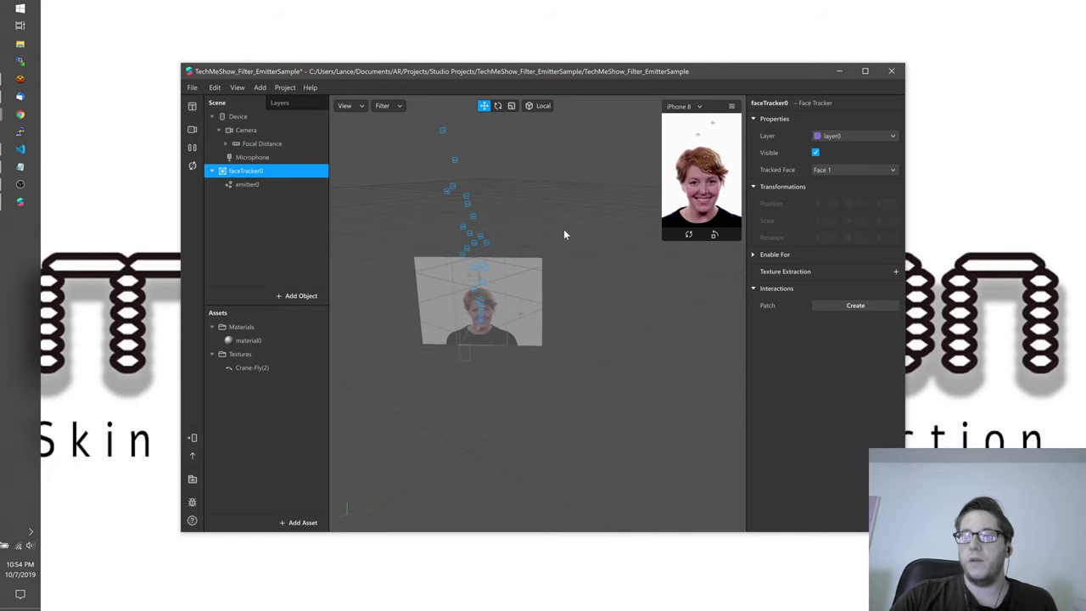
{"action": "left_click", "coordinate": [242, 184]}
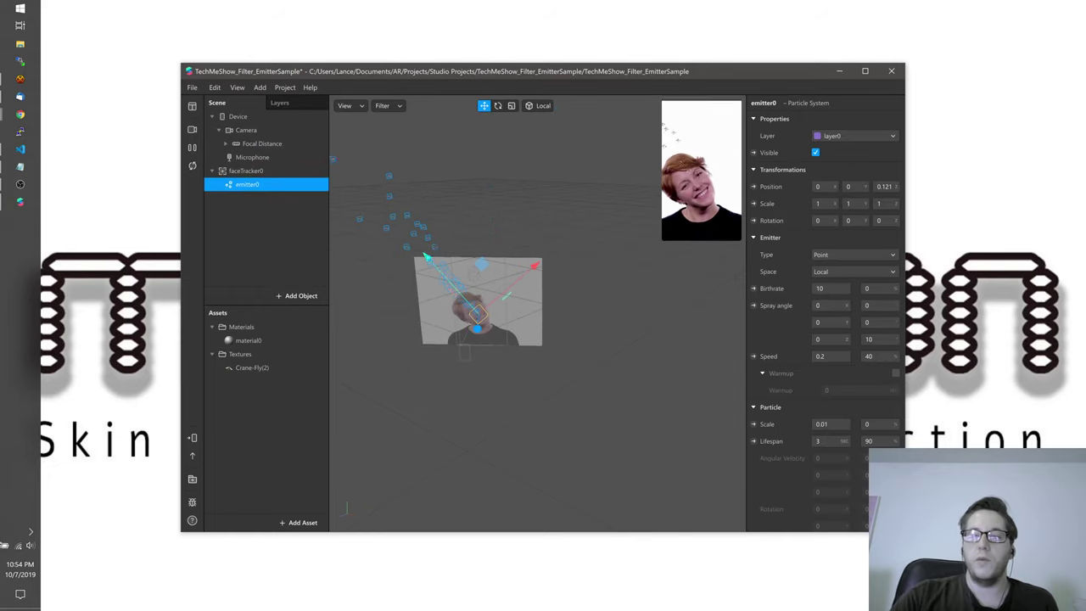
{"action": "left_click", "coordinate": [853, 271]}
{"action": "left_click", "coordinate": [838, 274]}
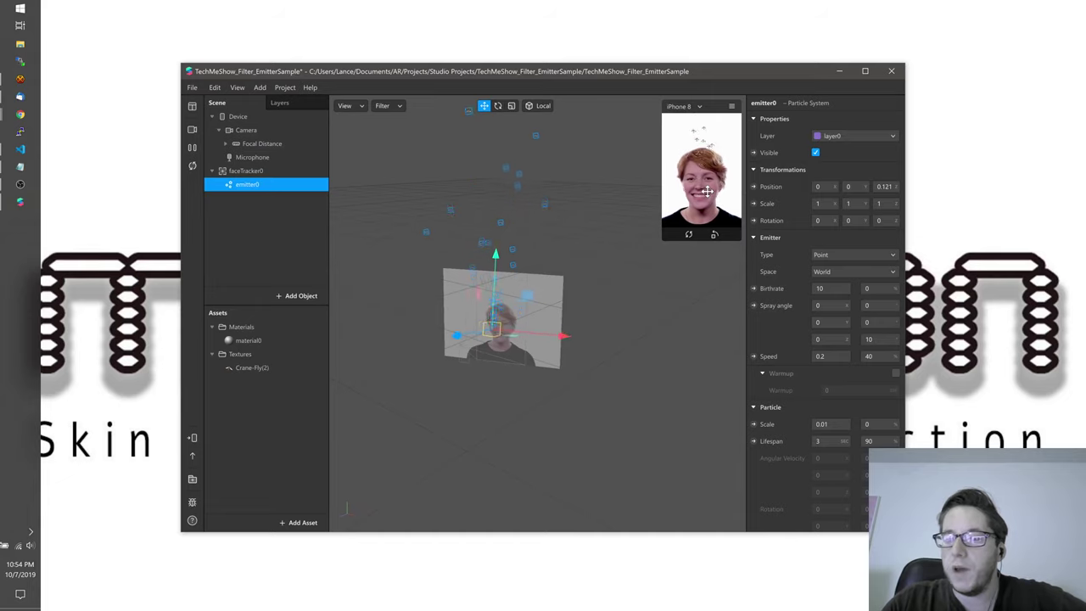
{"action": "left_click", "coordinate": [249, 173]}
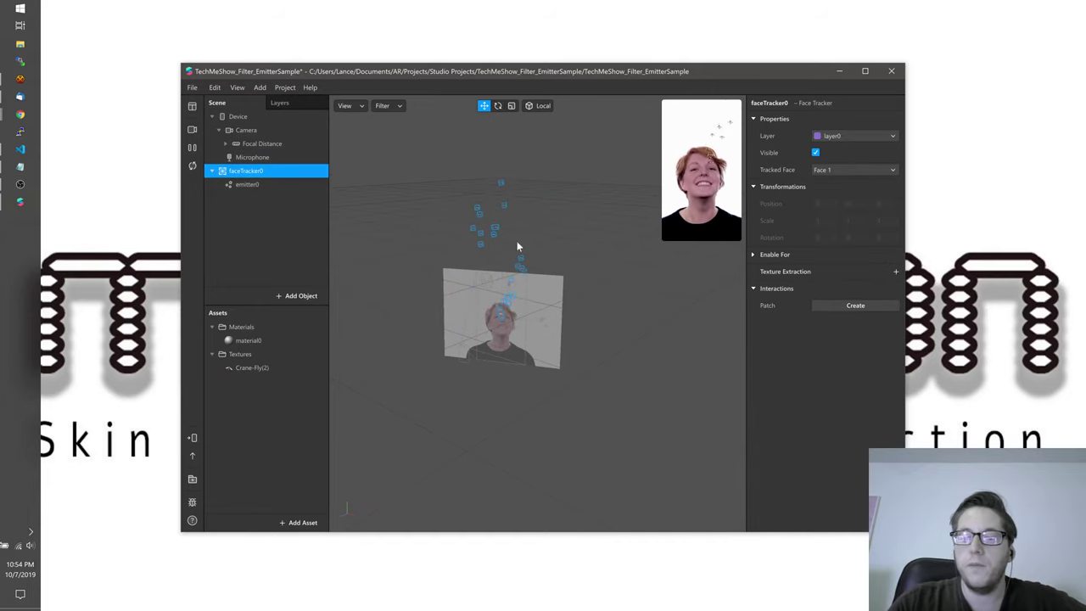
- Check which cameras the face tracker is enabled for, then select emitter0
{"action": "left_click", "coordinate": [763, 255]}
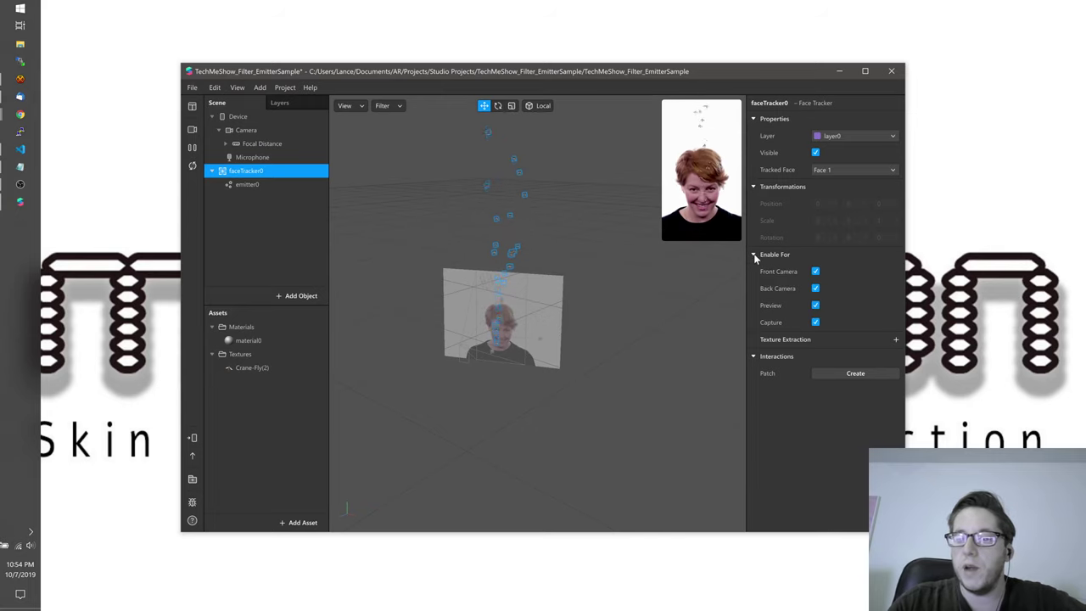
{"action": "left_click", "coordinate": [764, 254]}
{"action": "left_click", "coordinate": [248, 185]}
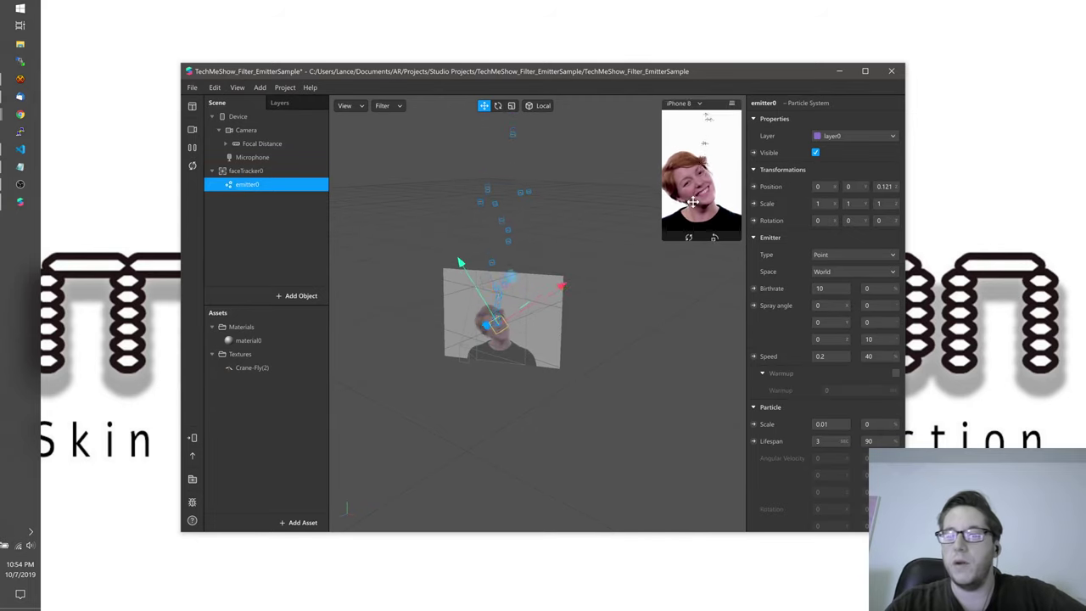
- Nest faceTracker0 under the Camera and switch the transform gizmo from Local to Global
{"action": "scroll", "coordinate": [793, 379], "scroll_direction": "down", "scroll_amount": 2}
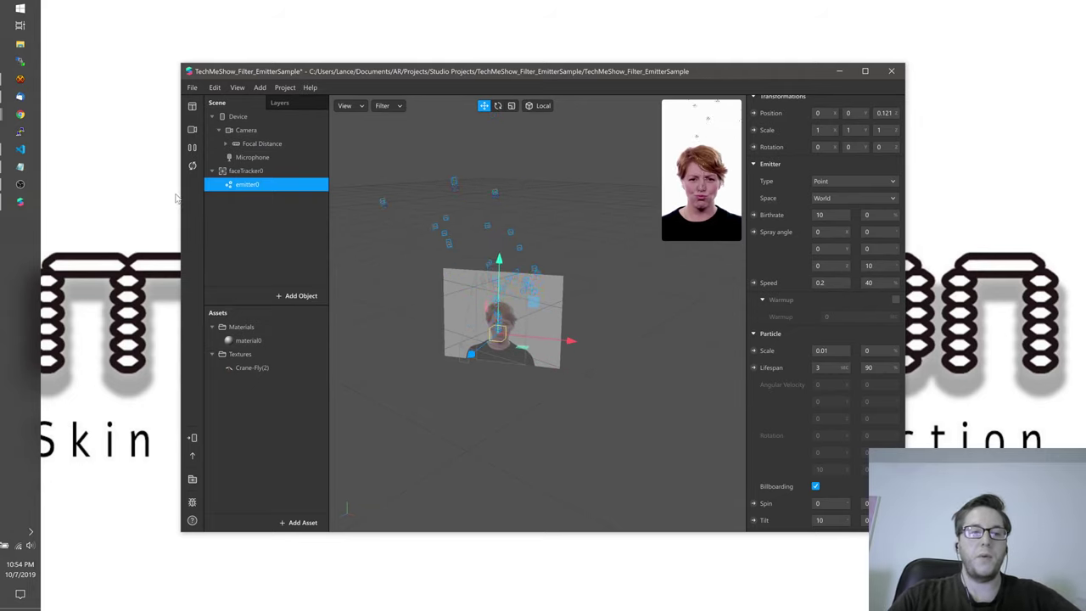
{"action": "left_click_drag", "start_coordinate": [236, 170], "coordinate": [244, 133]}
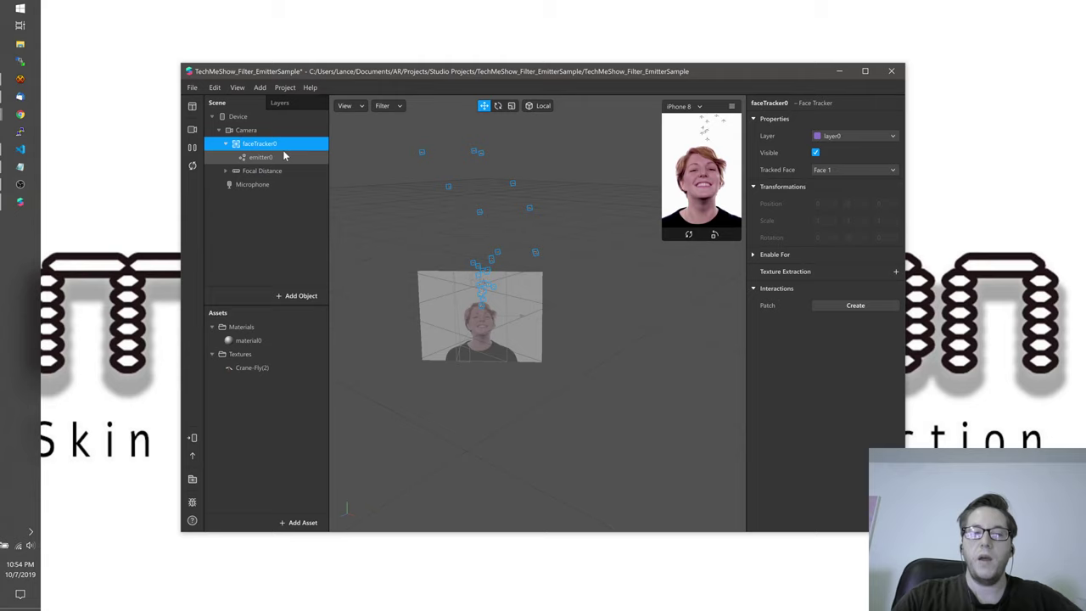
{"action": "left_click", "coordinate": [539, 106]}
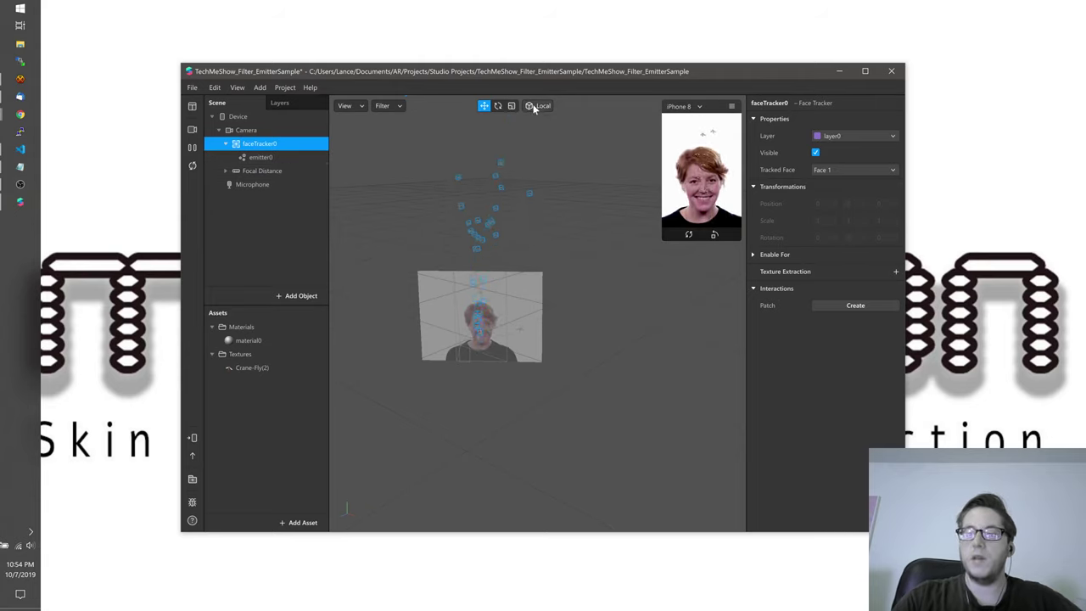
- Set emitter0's Emitter Type to Plane
{"action": "left_click", "coordinate": [246, 158]}
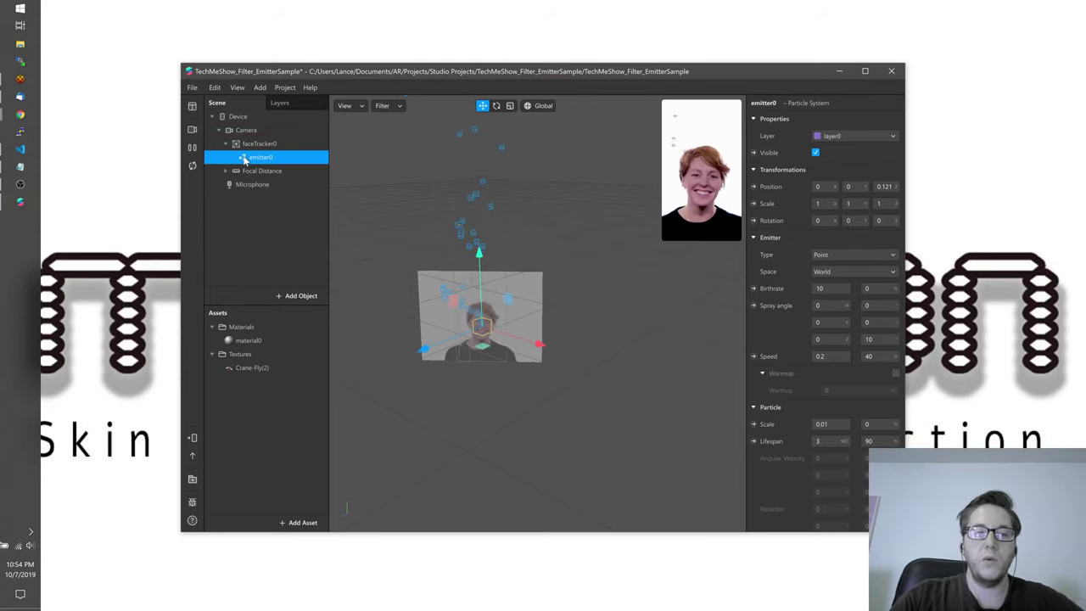
{"action": "left_click", "coordinate": [823, 255]}
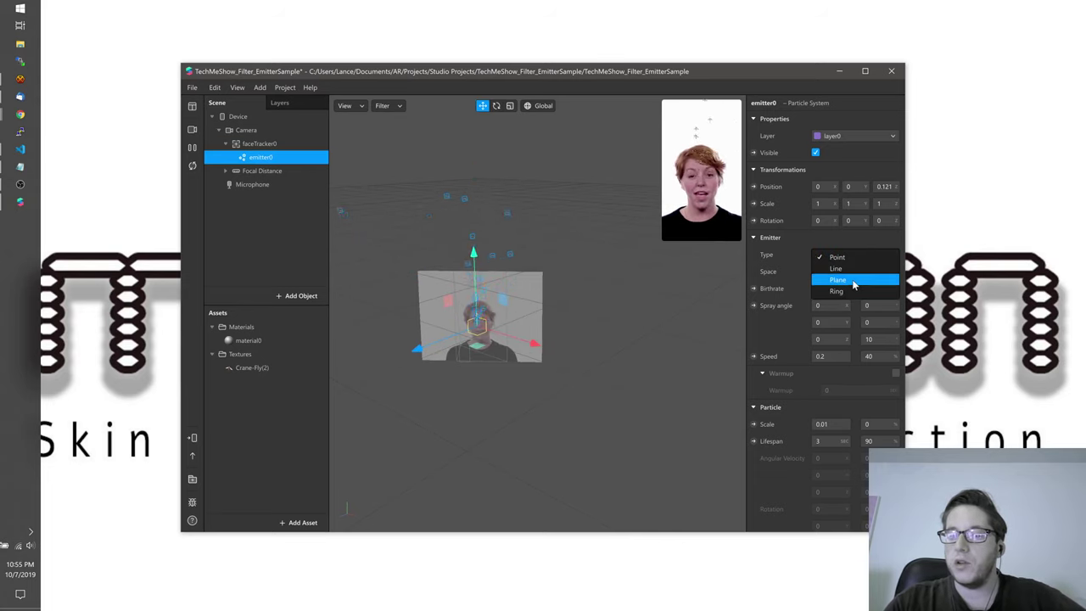
{"action": "left_click", "coordinate": [849, 279]}
- Try Local space for the emitter, then set Space back to World and reselect emitter0
{"action": "mouse_move", "coordinate": [679, 188]}
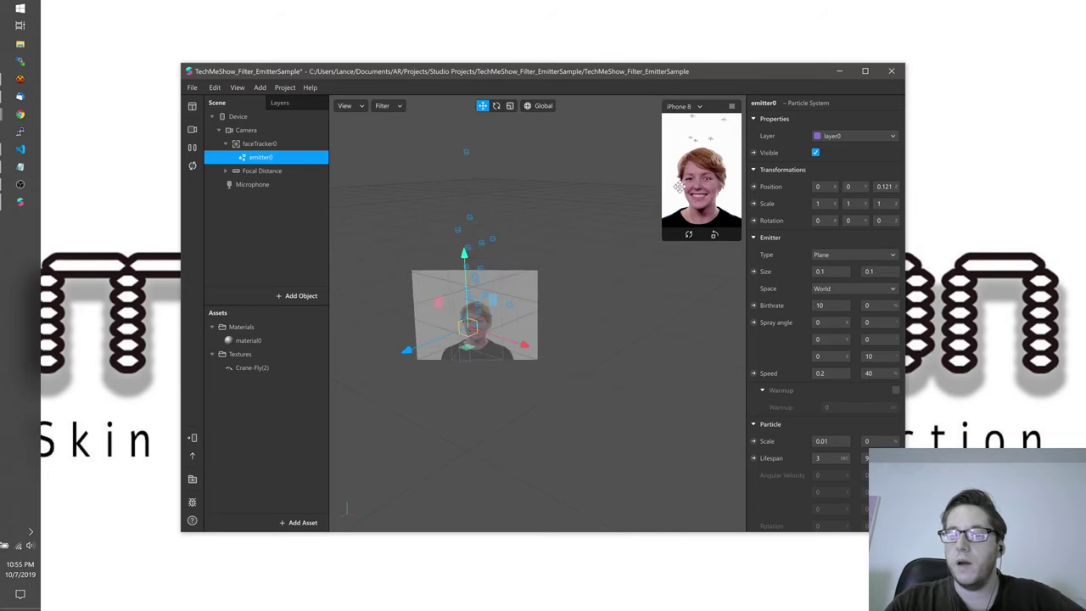
{"action": "left_click", "coordinate": [836, 289]}
{"action": "left_click", "coordinate": [836, 302]}
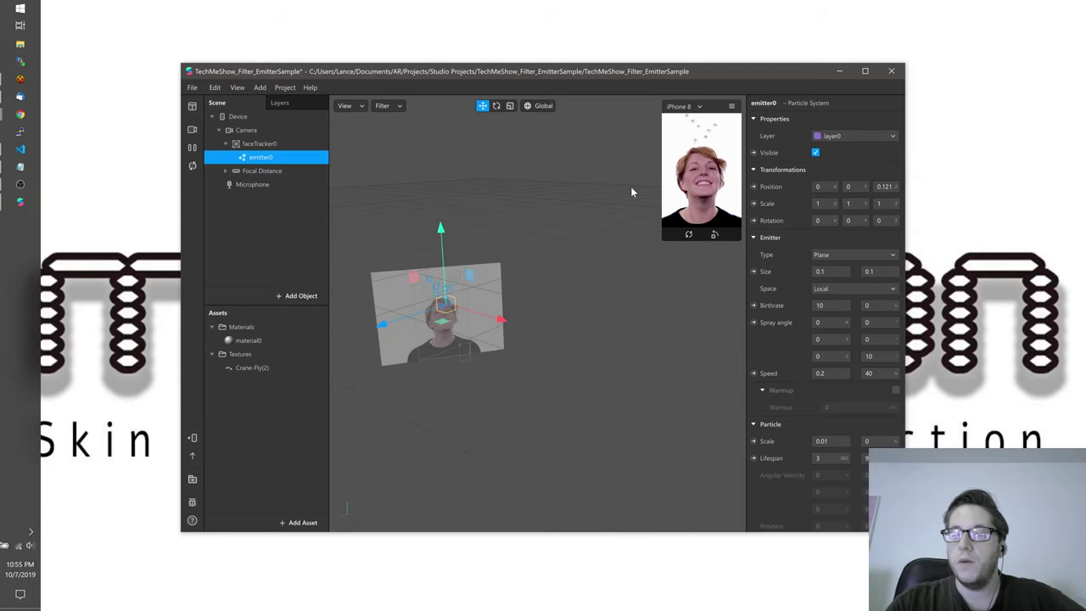
{"action": "left_click", "coordinate": [849, 288]}
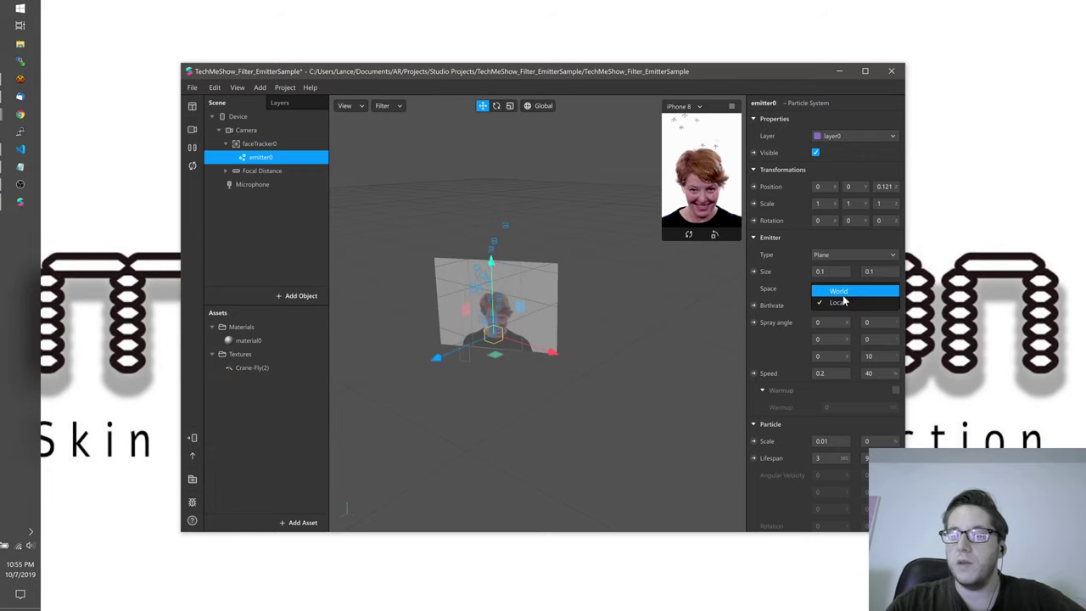
{"action": "left_click", "coordinate": [852, 291]}
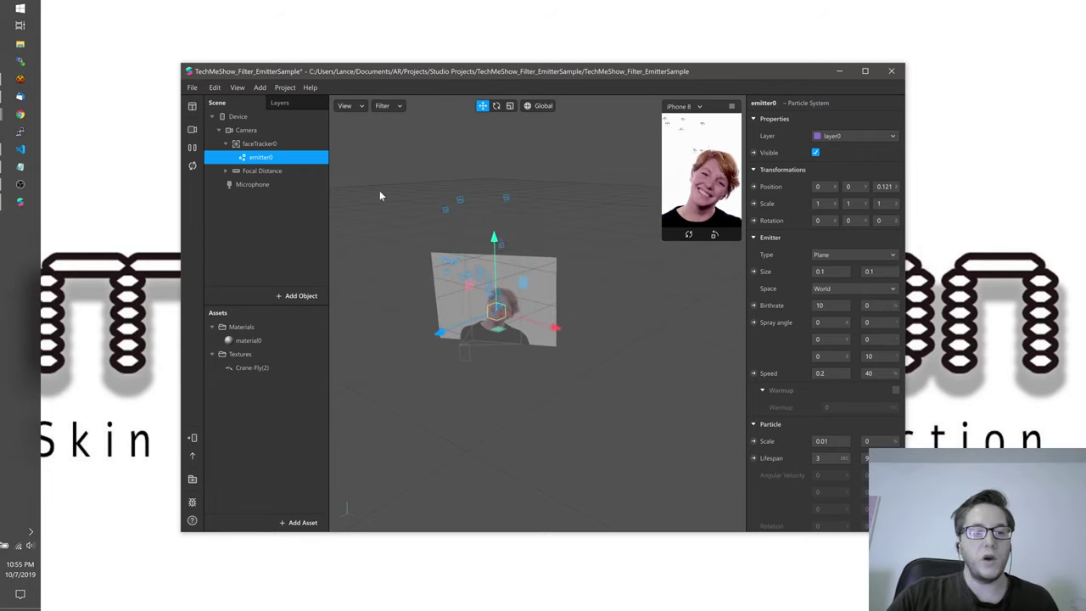
{"action": "left_click", "coordinate": [247, 243]}
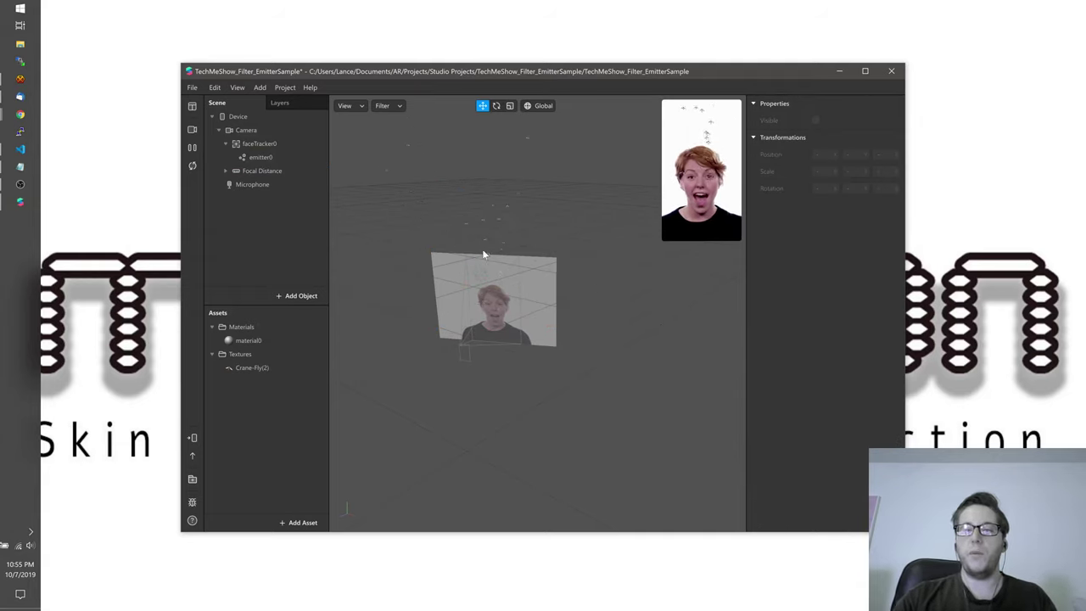
{"action": "left_click", "coordinate": [270, 158]}
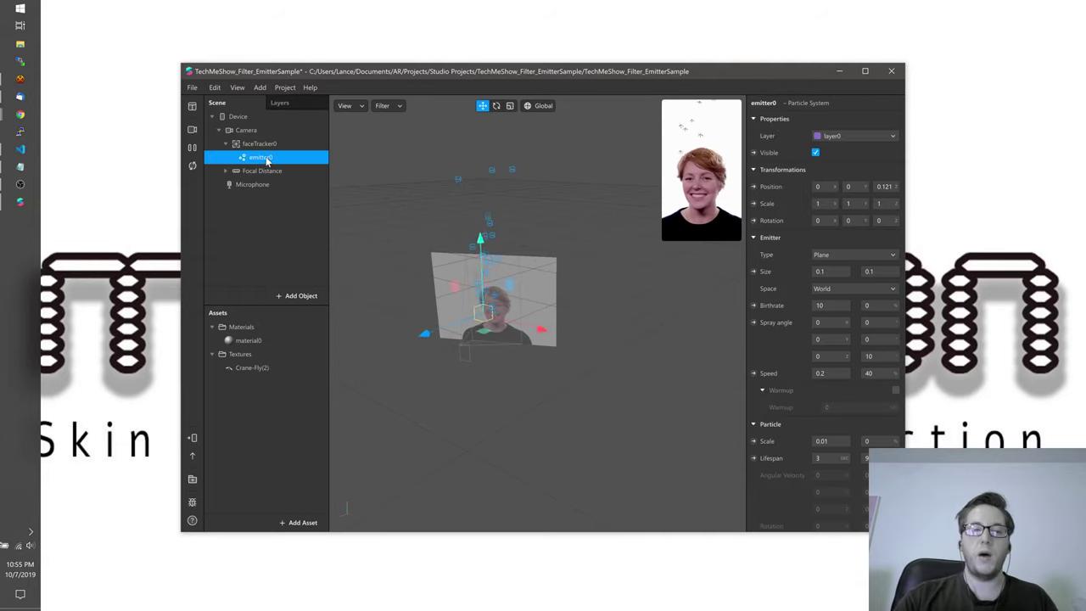
- Create a patch for emitter0's Visible property and move it up and right
{"action": "left_click", "coordinate": [755, 152]}
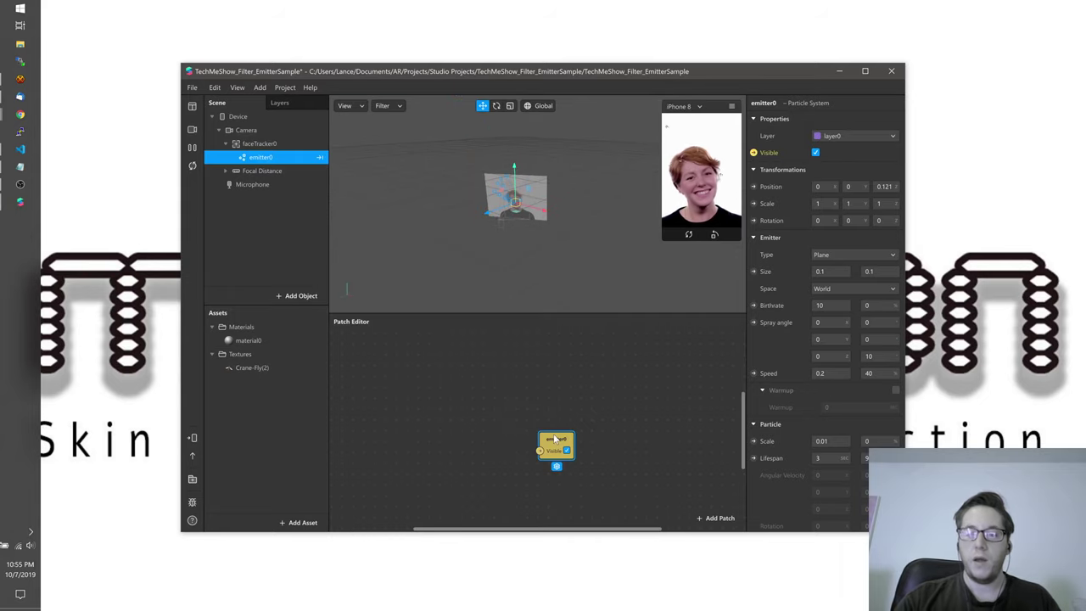
{"action": "left_click_drag", "start_coordinate": [556, 439], "coordinate": [614, 383]}
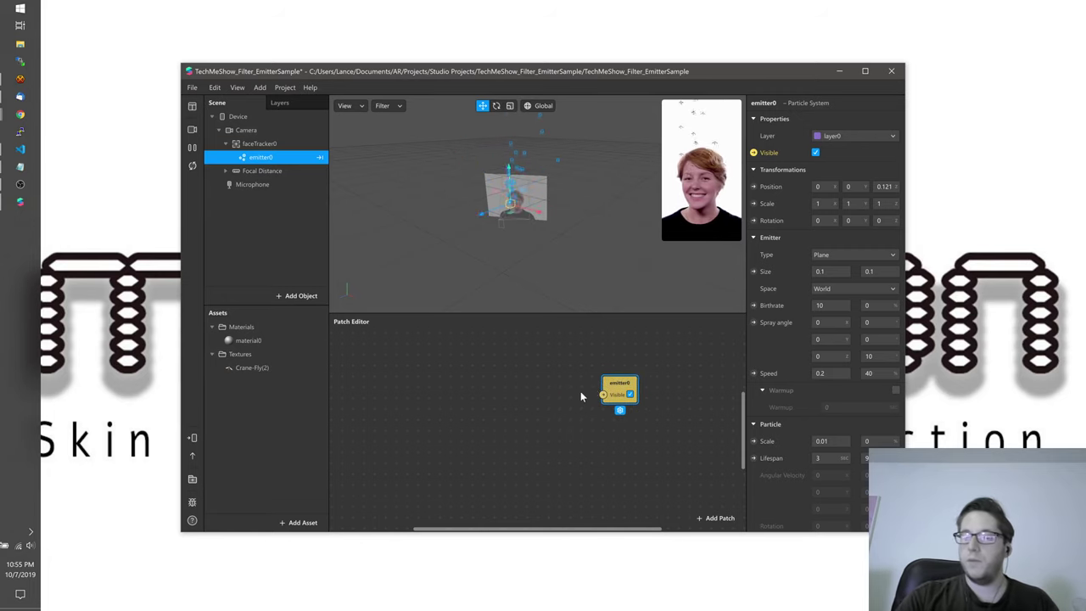
{"action": "left_click", "coordinate": [596, 401]}
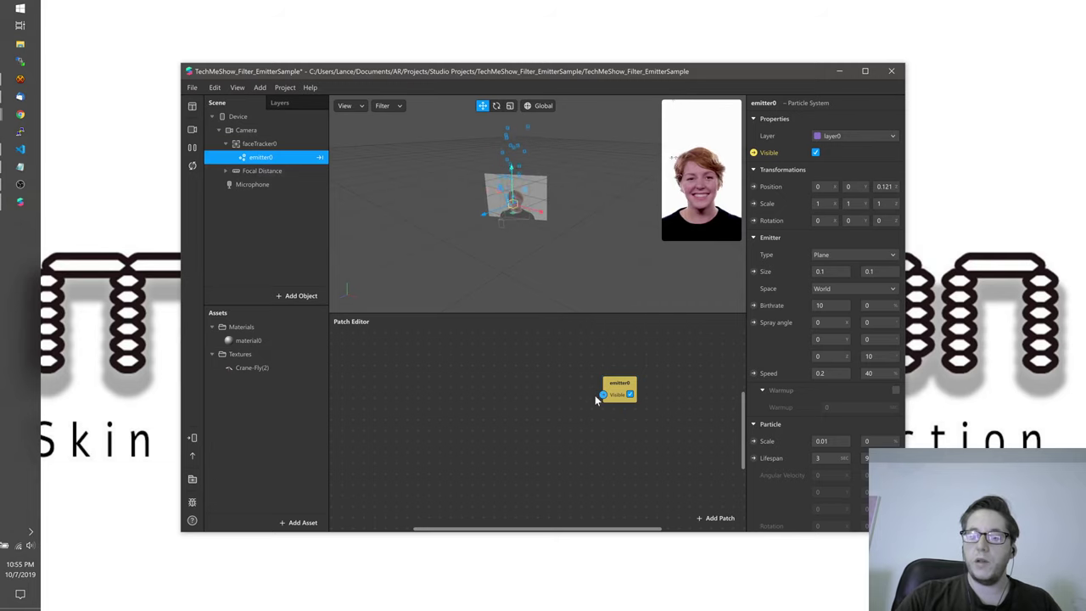
- Insert a Mouth Open patch by searching 'mout' and place it left of emitter0
{"action": "double_click", "coordinate": [549, 383]}
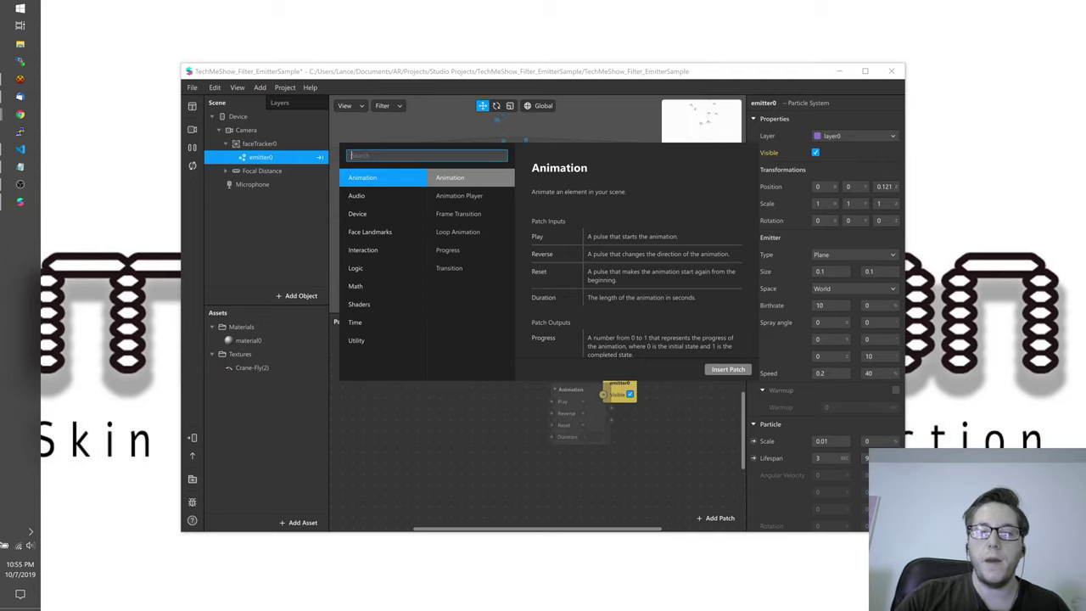
{"action": "type", "text": "mouth"}
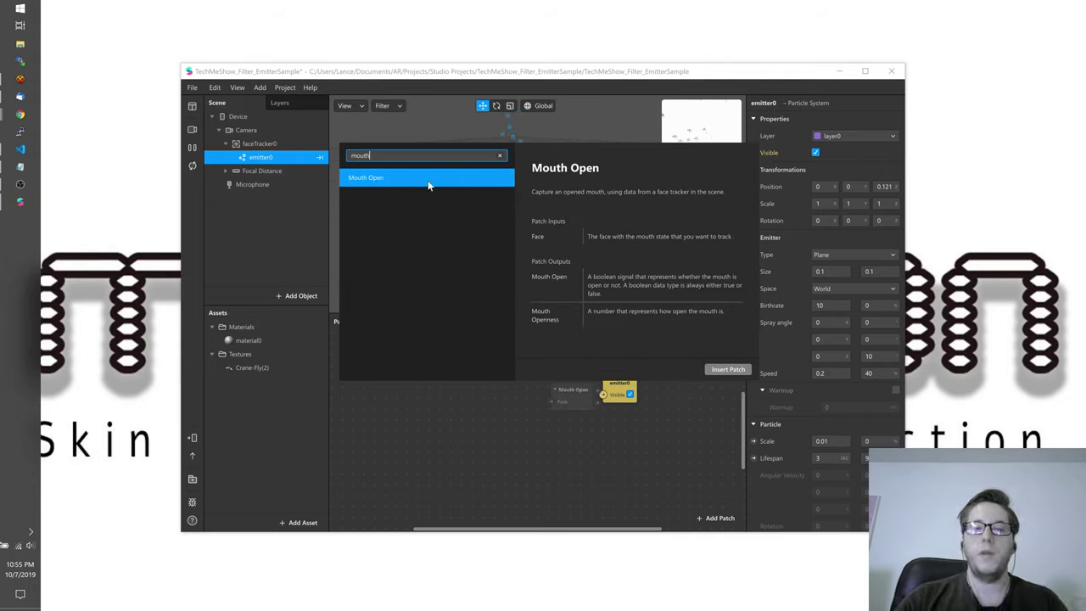
{"action": "double_click", "coordinate": [427, 180]}
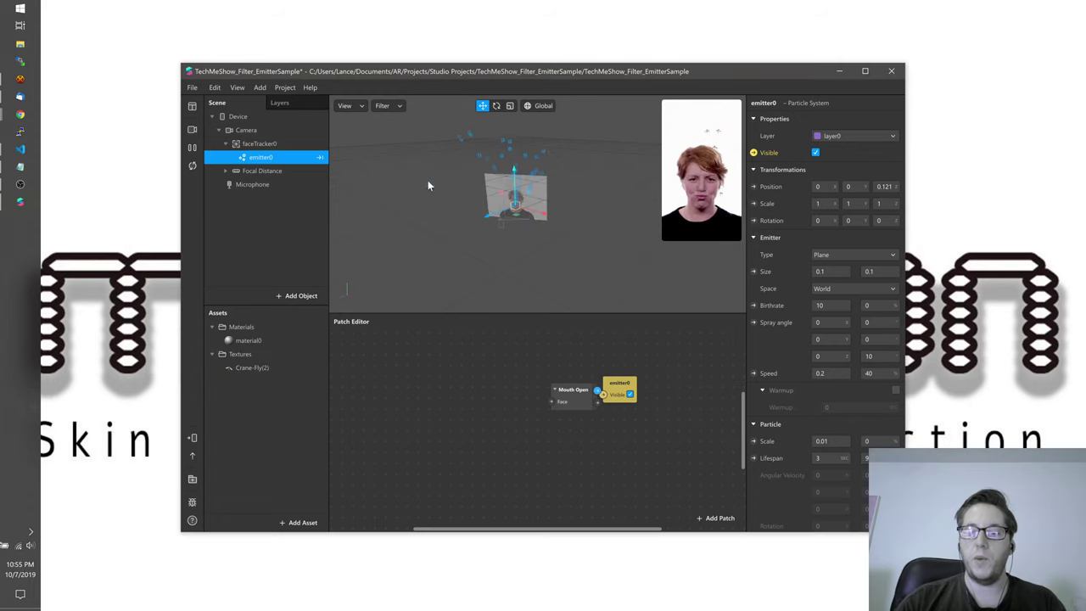
{"action": "left_click_drag", "start_coordinate": [570, 399], "coordinate": [606, 400]}
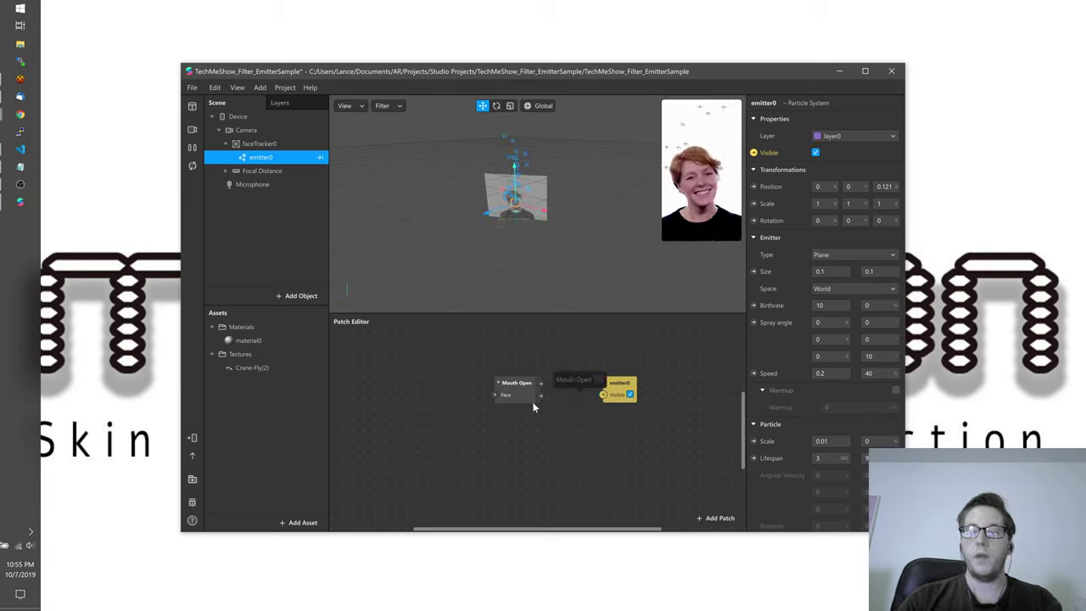
{"action": "mouse_move", "coordinate": [520, 398]}
{"action": "left_mouse_down"}
{"action": "mouse_move", "coordinate": [548, 404]}
{"action": "mouse_move", "coordinate": [537, 408]}
{"action": "left_mouse_up"}
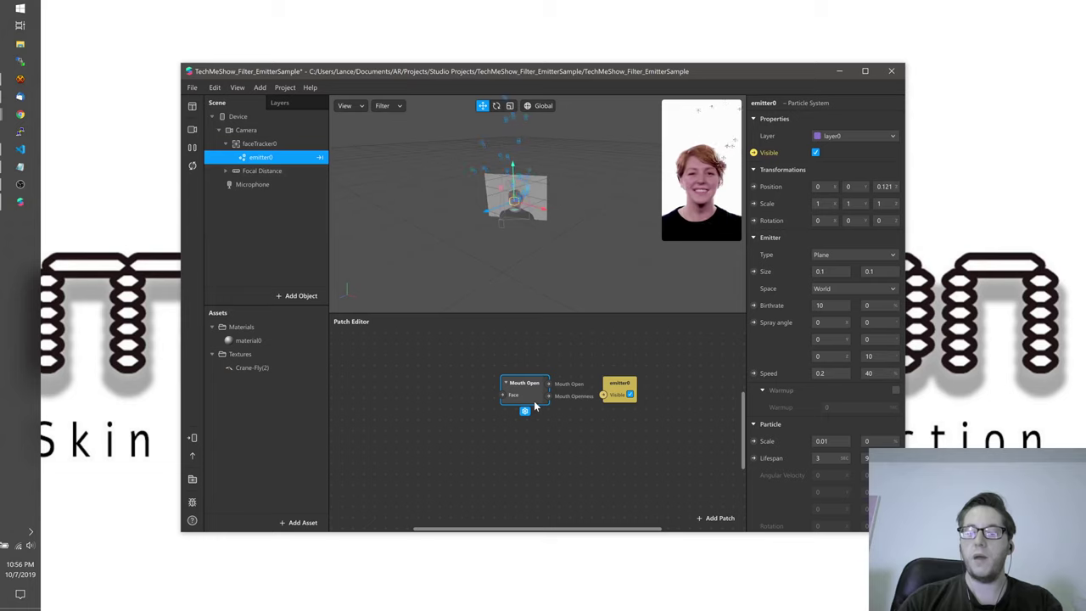
{"action": "left_click", "coordinate": [583, 444]}
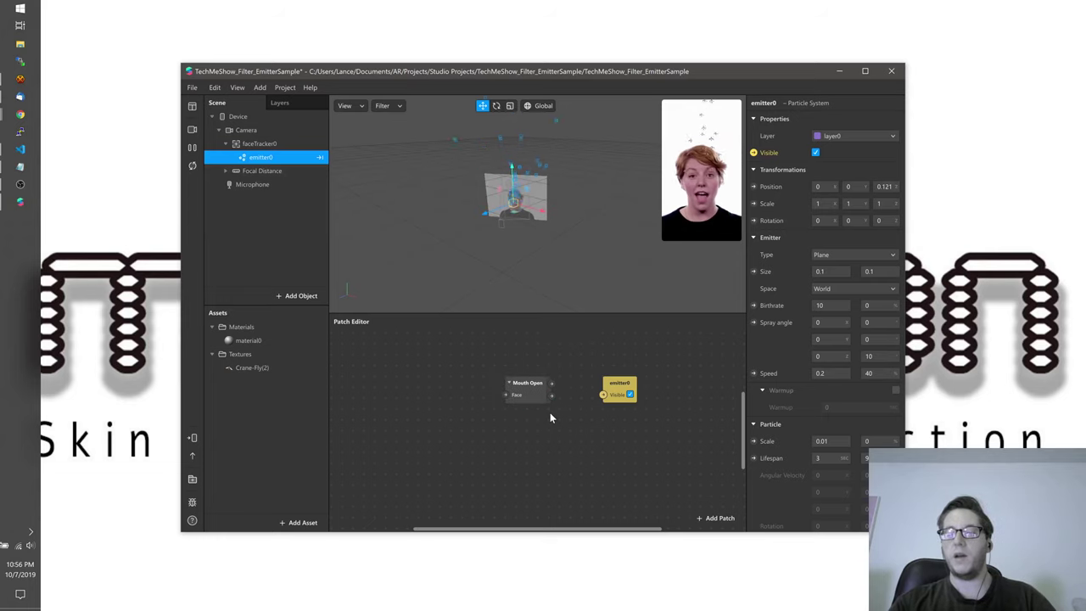
{"action": "left_click_drag", "start_coordinate": [529, 394], "coordinate": [536, 393]}
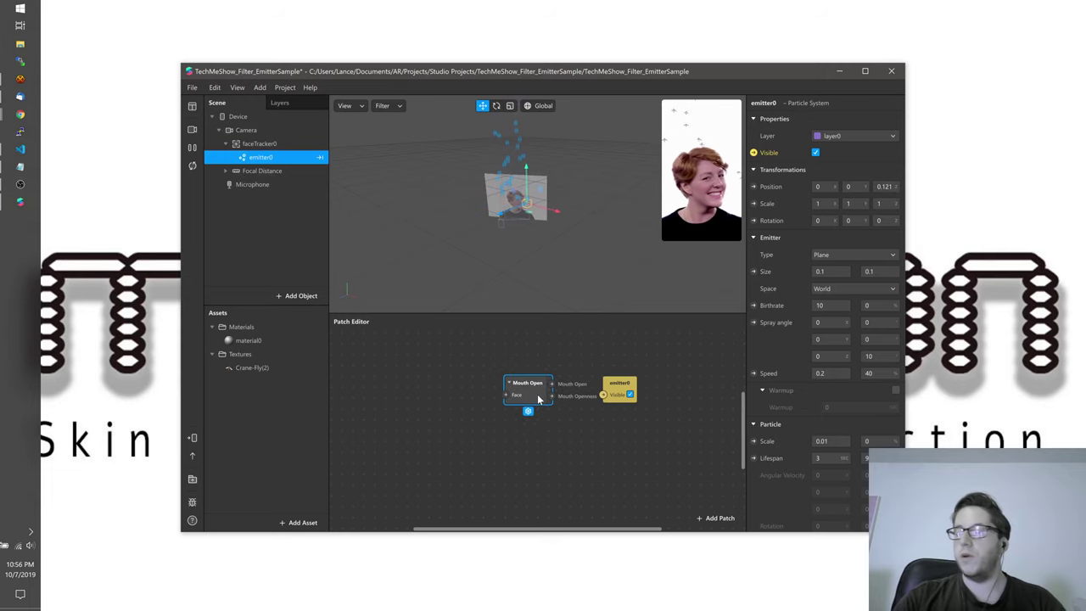
{"action": "left_click", "coordinate": [416, 379]}
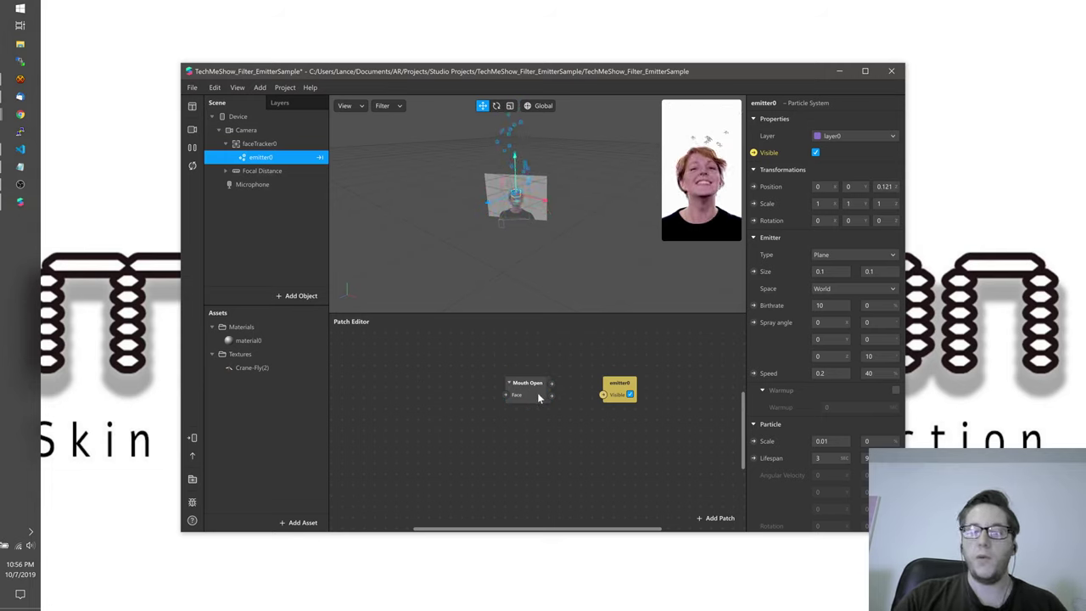
{"action": "left_click_drag", "start_coordinate": [537, 396], "coordinate": [557, 395]}
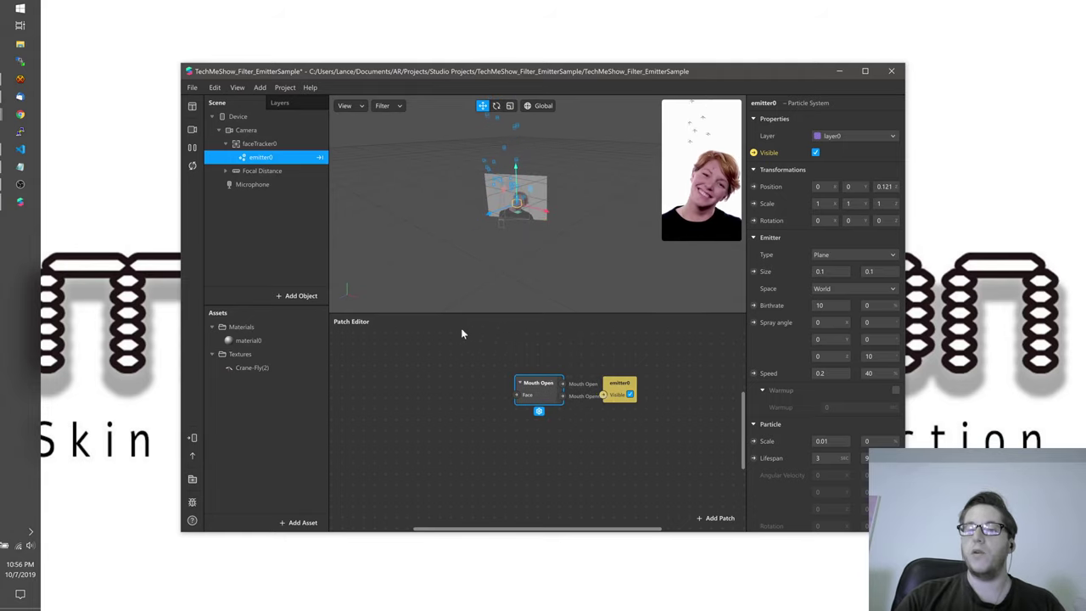
- Insert a Face Select patch via 'face s' and position it before Mouth Open
{"action": "right_click", "coordinate": [460, 362]}
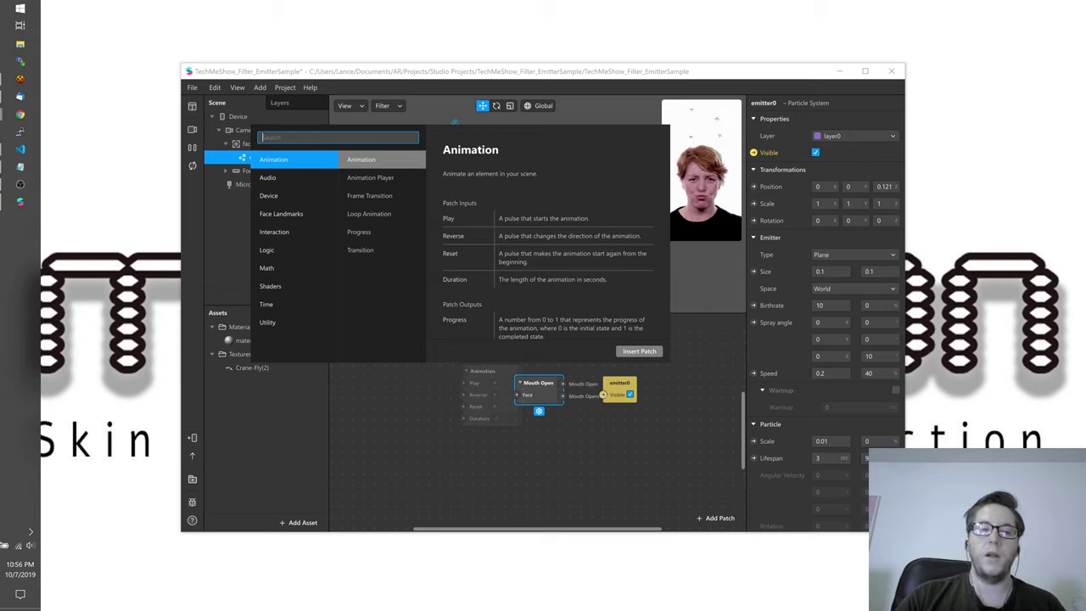
{"action": "type", "text": "face sel"}
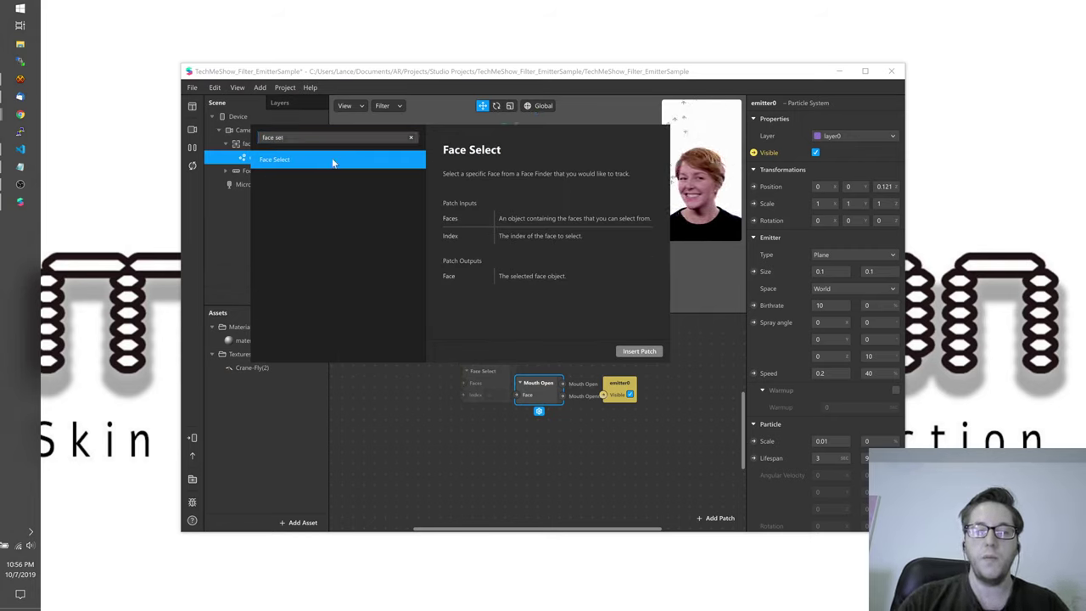
{"action": "double_click", "coordinate": [333, 161]}
{"action": "left_click_drag", "start_coordinate": [557, 409], "coordinate": [575, 409]}
{"action": "left_click_drag", "start_coordinate": [495, 383], "coordinate": [494, 393]}
- Add a Face Finder patch by searching 'face f'
{"action": "right_click", "coordinate": [578, 439]}
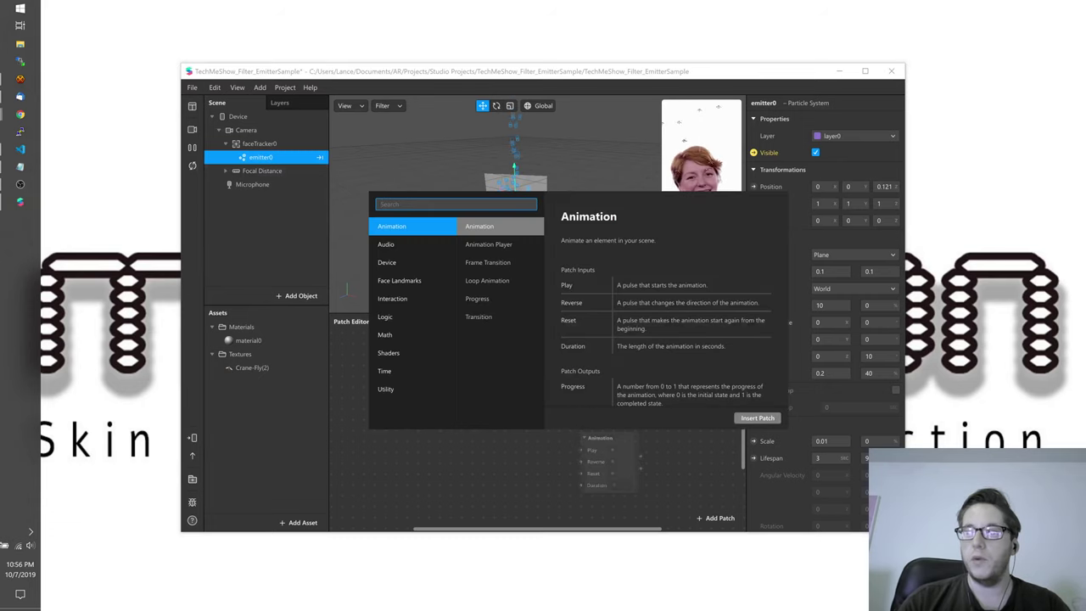
{"action": "type", "text": "face"}
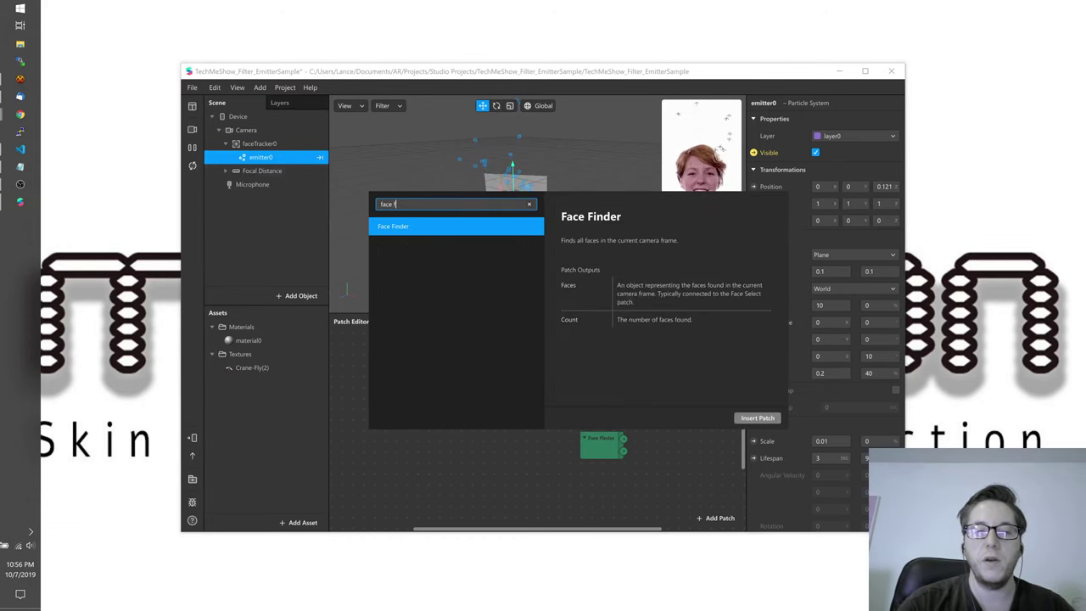
{"action": "type", "text": " f"}
{"action": "key", "text": "Return"}
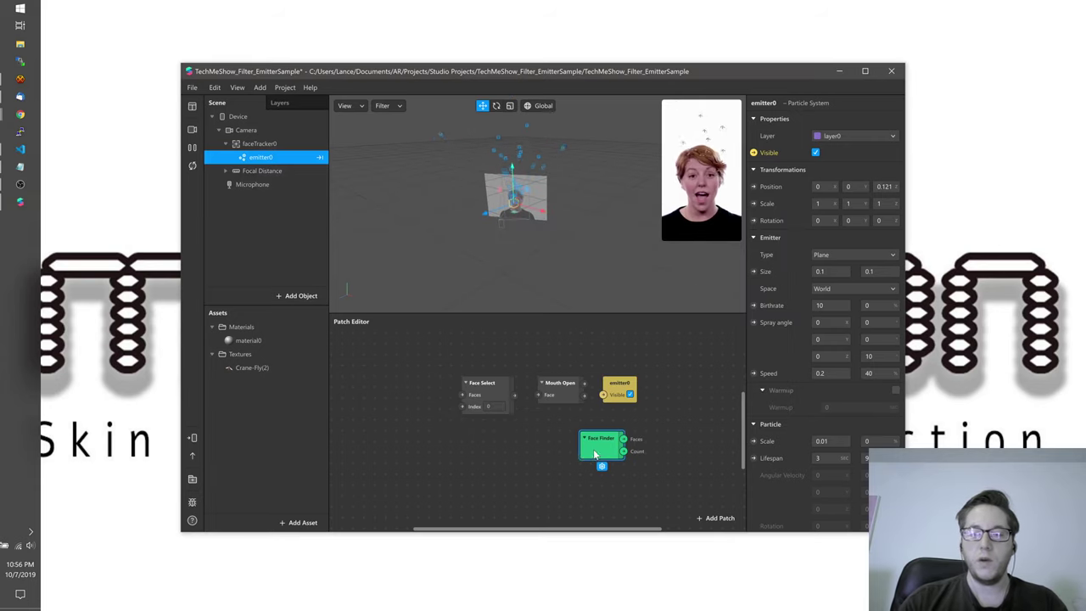
- Place Face Finder before Face Select and wire Face Select to Mouth Open to emitter0 Visible
{"action": "left_click_drag", "start_coordinate": [584, 447], "coordinate": [463, 396]}
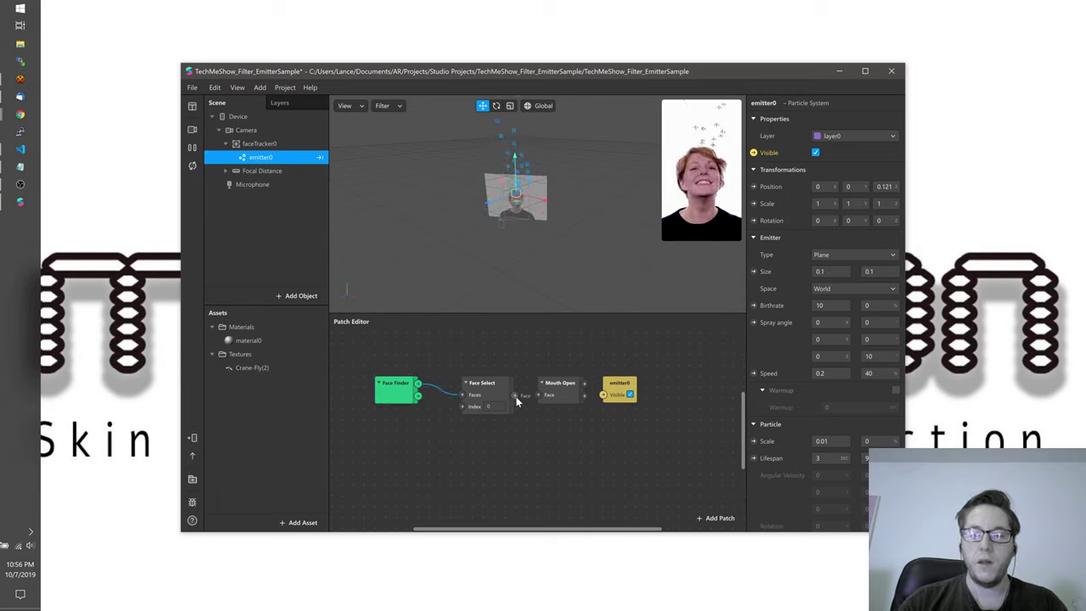
{"action": "left_click_drag", "start_coordinate": [515, 397], "coordinate": [541, 396]}
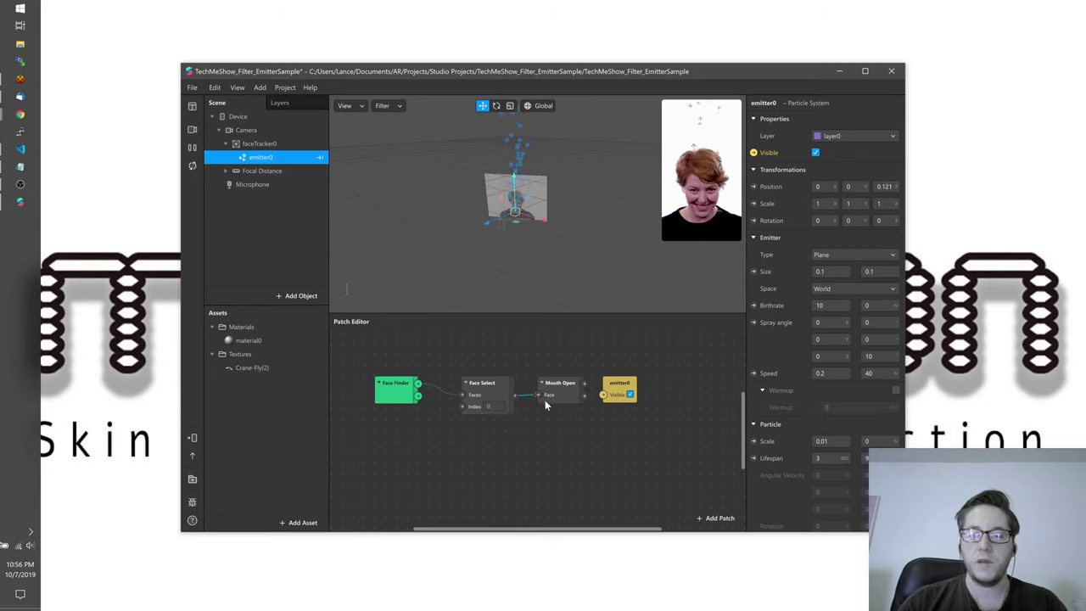
{"action": "left_click", "coordinate": [560, 387]}
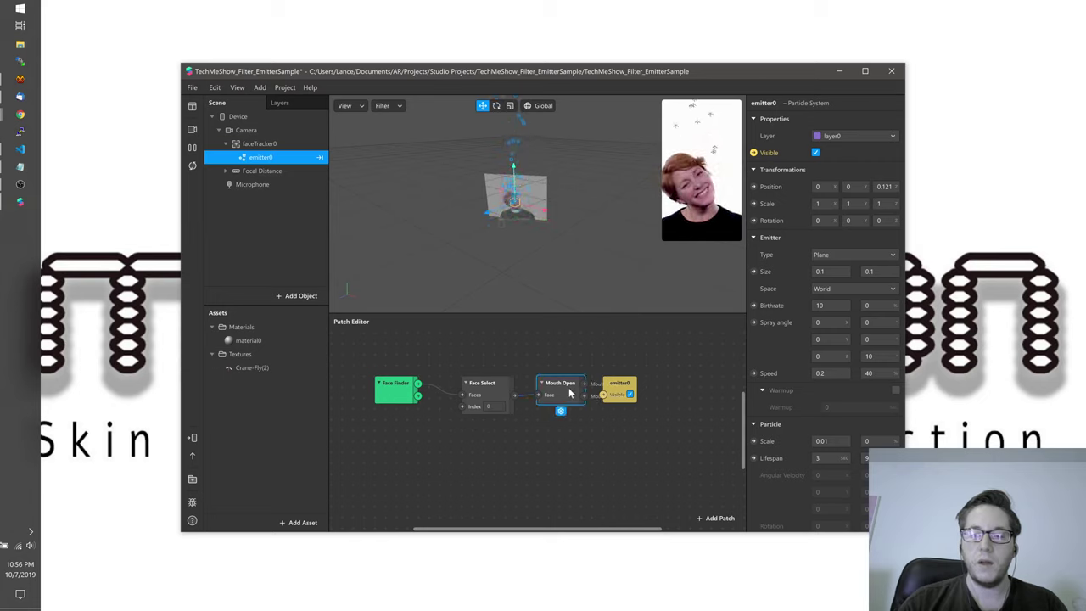
{"action": "left_click_drag", "start_coordinate": [550, 395], "coordinate": [603, 400]}
{"action": "left_click_drag", "start_coordinate": [547, 423], "coordinate": [585, 414]}
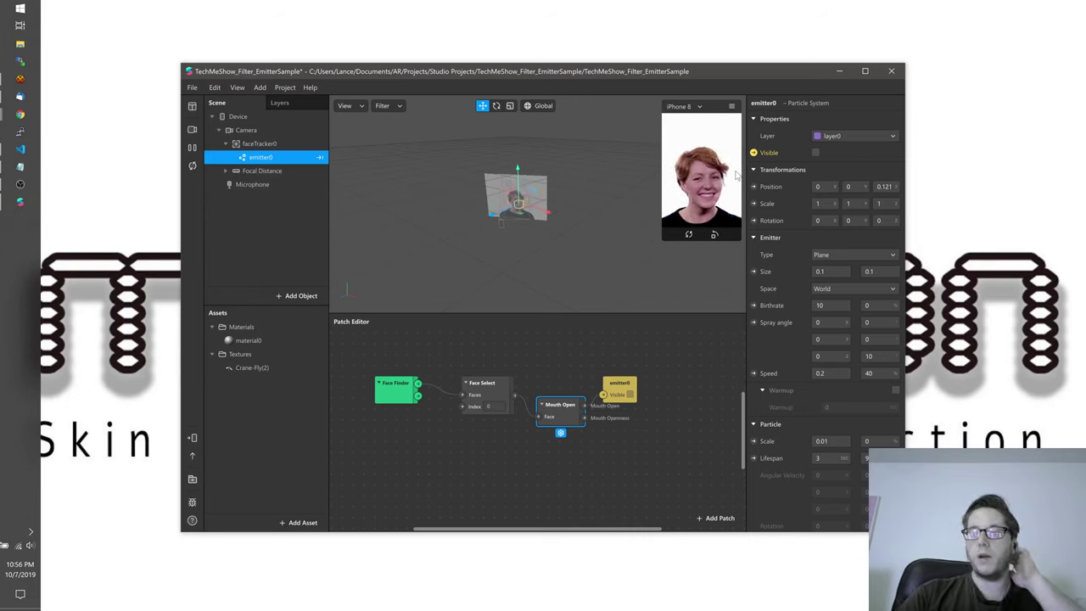
- Shift Face Select and Mouth Open left to tidy the patch chain
{"action": "left_click", "coordinate": [488, 392]}
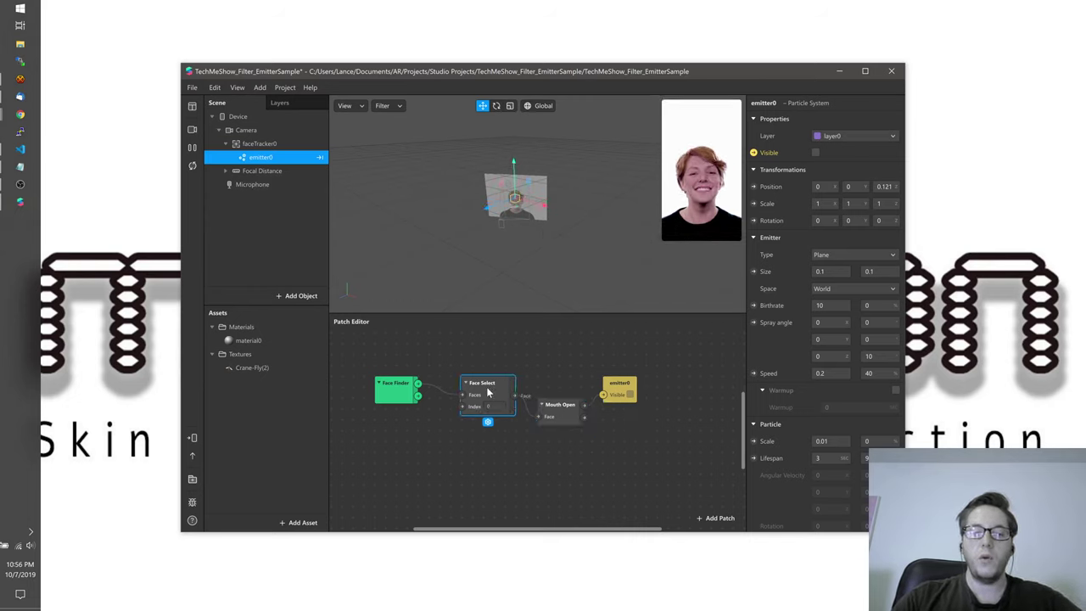
{"action": "left_click_drag", "start_coordinate": [488, 392], "coordinate": [467, 393]}
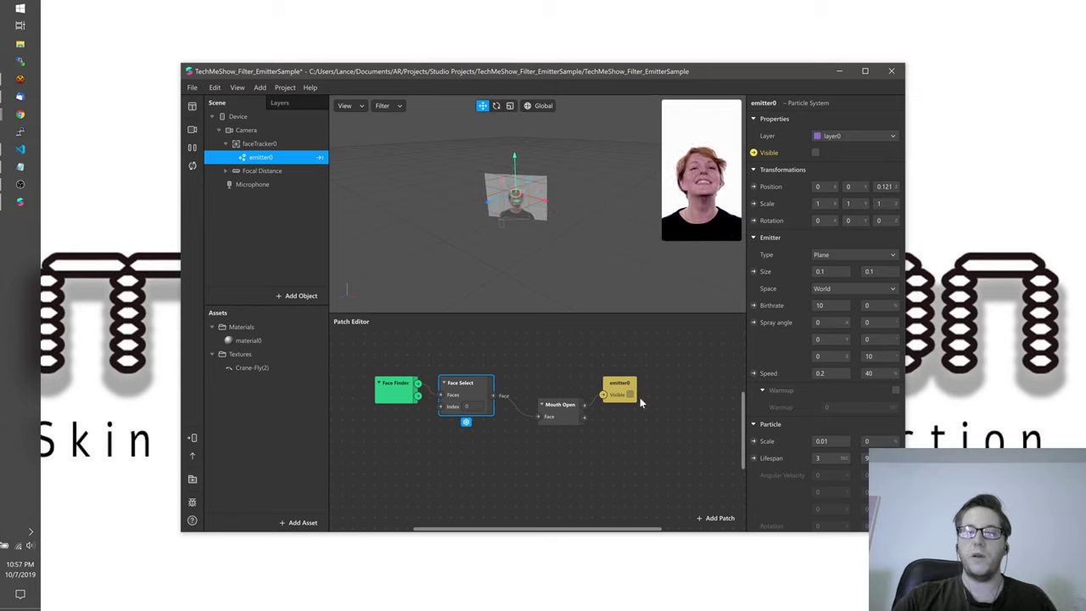
{"action": "left_click_drag", "start_coordinate": [561, 422], "coordinate": [604, 436]}
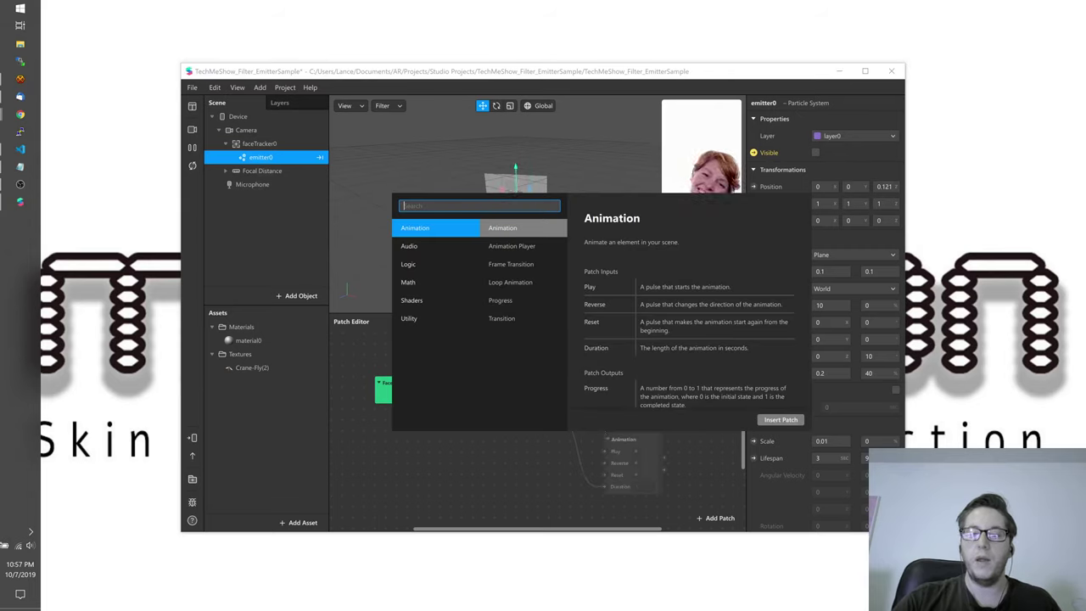
- Insert a Value patch from the 'v' search results, then delete it
{"action": "type", "text": "v"}
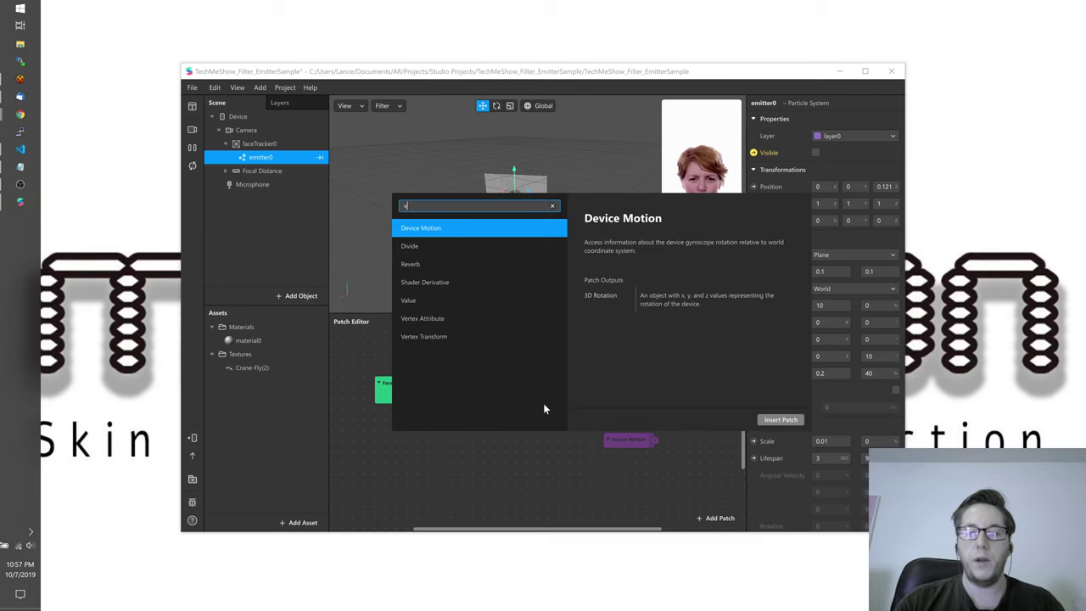
{"action": "left_click", "coordinate": [414, 299]}
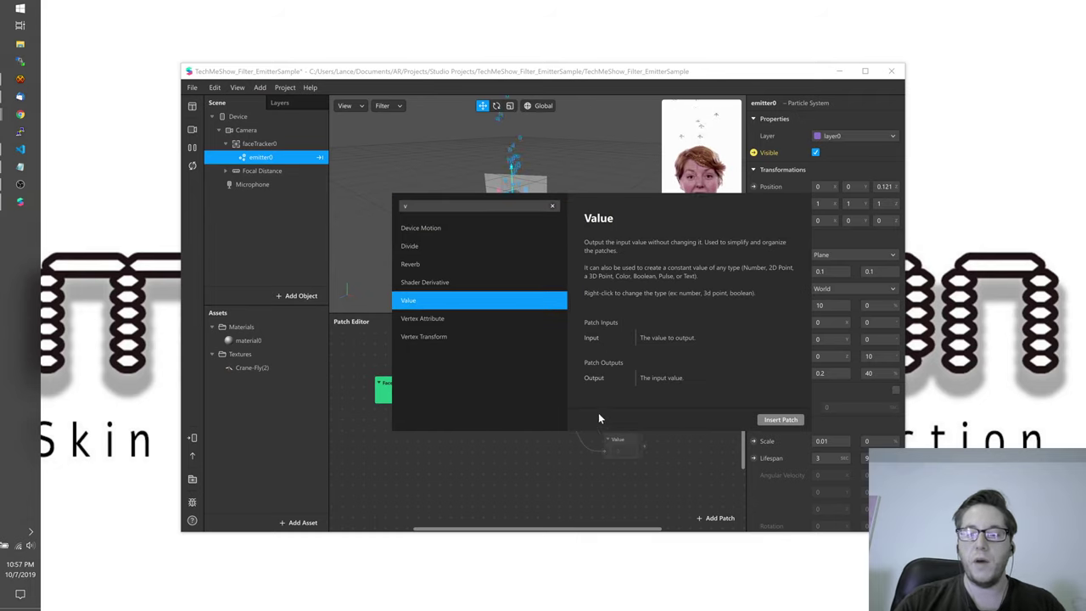
{"action": "left_click", "coordinate": [414, 301]}
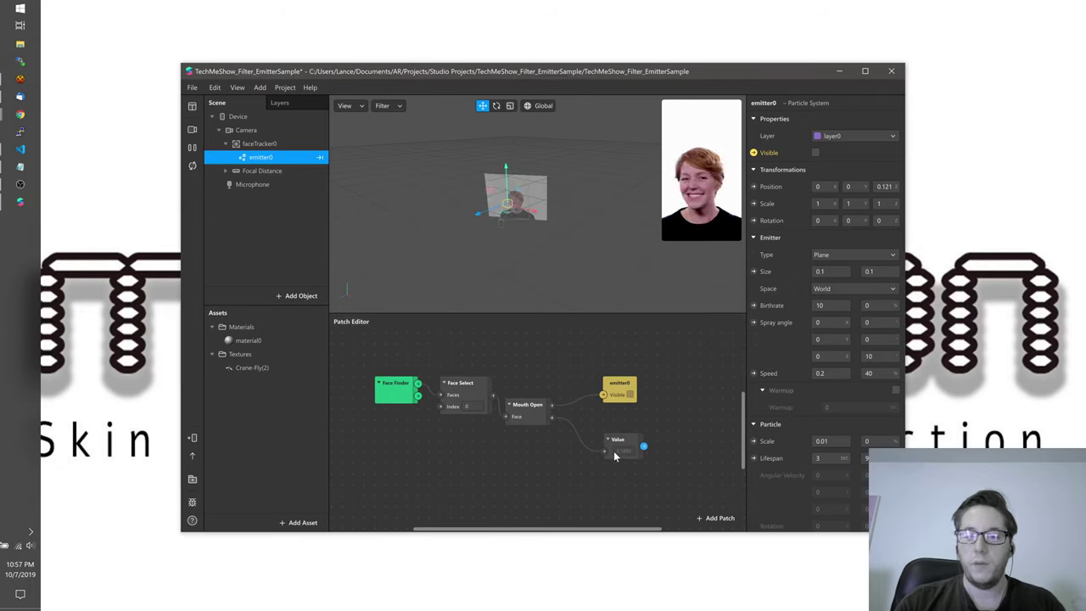
{"action": "left_click_drag", "start_coordinate": [628, 454], "coordinate": [607, 454]}
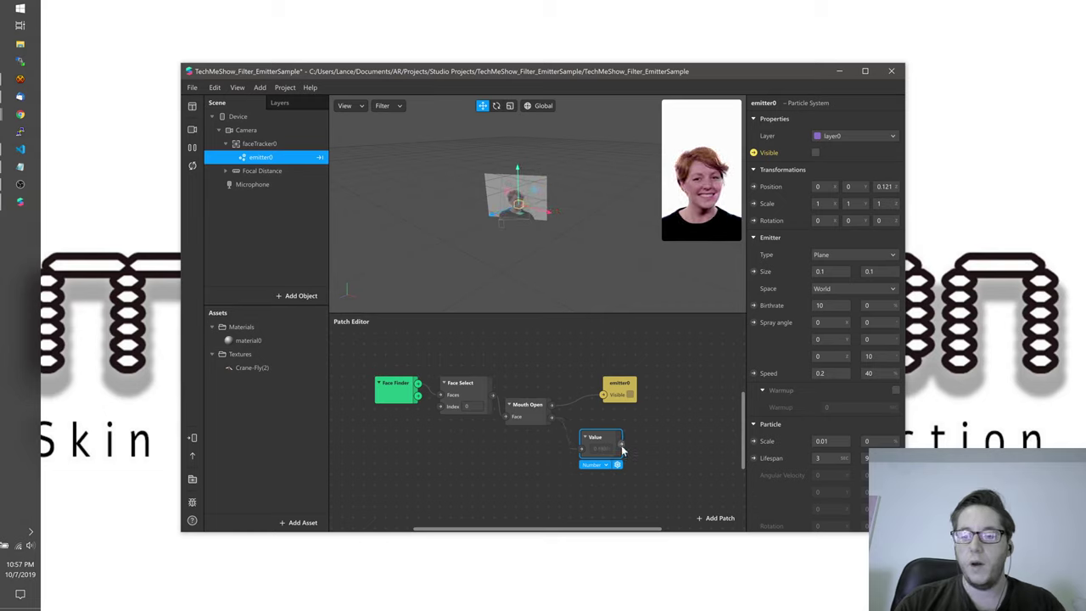
{"action": "key", "text": "Delete"}
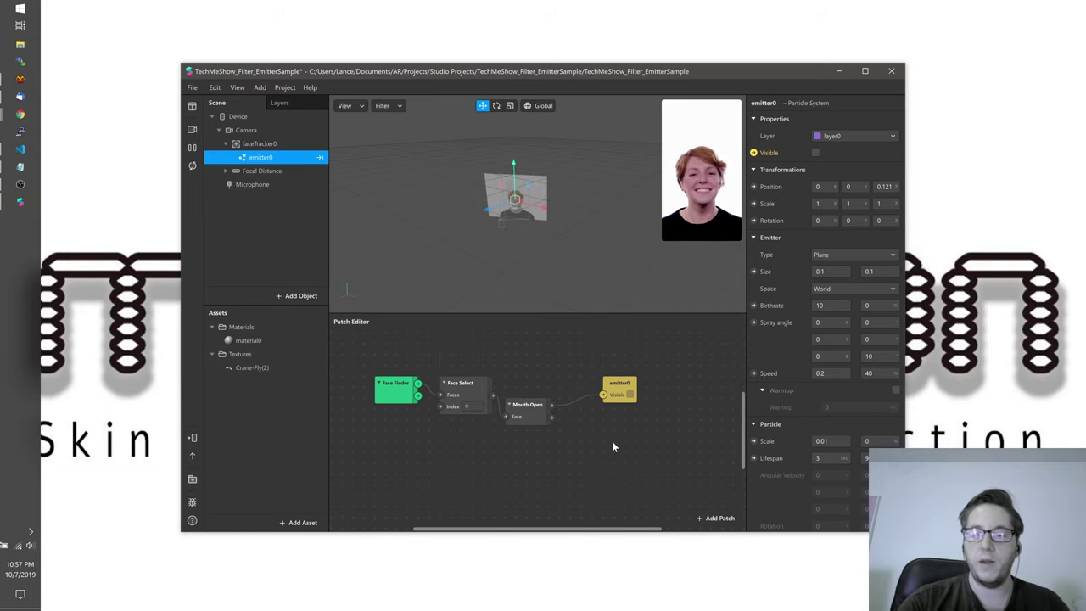
- Arrange Face Finder, Face Select, Mouth Open and emitter0 into a tidy row
{"action": "left_click", "coordinate": [630, 396]}
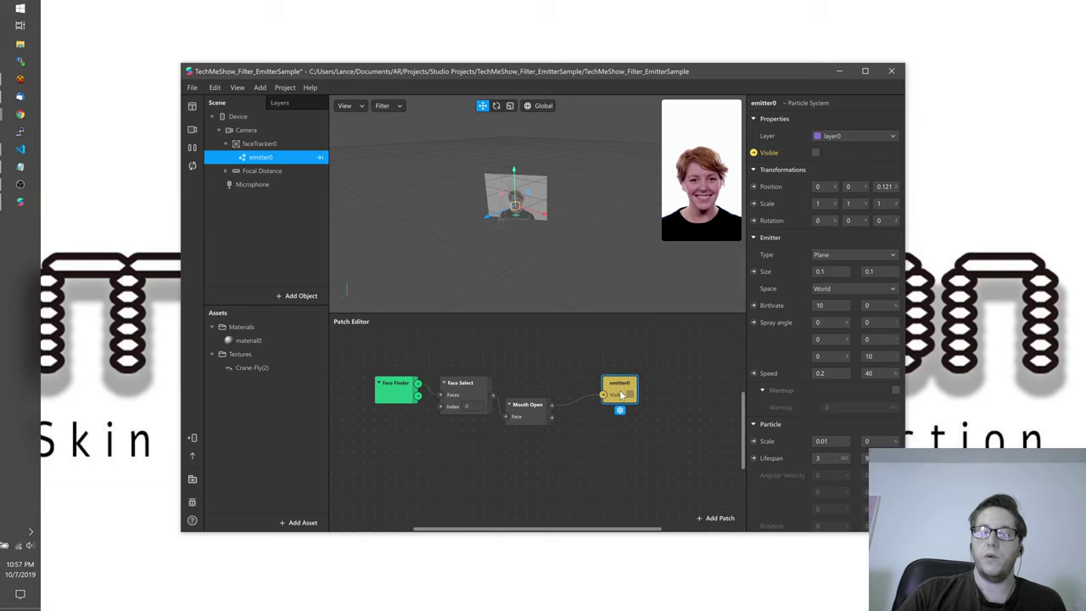
{"action": "left_click_drag", "start_coordinate": [630, 396], "coordinate": [618, 407]}
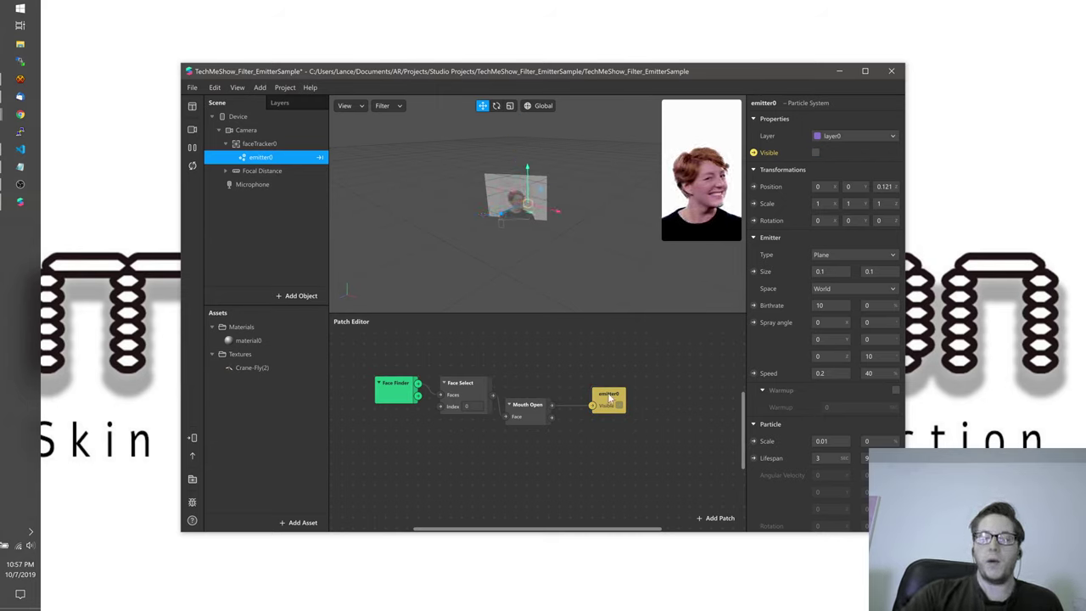
{"action": "left_click_drag", "start_coordinate": [609, 394], "coordinate": [619, 374]}
{"action": "left_click_drag", "start_coordinate": [525, 406], "coordinate": [552, 383]}
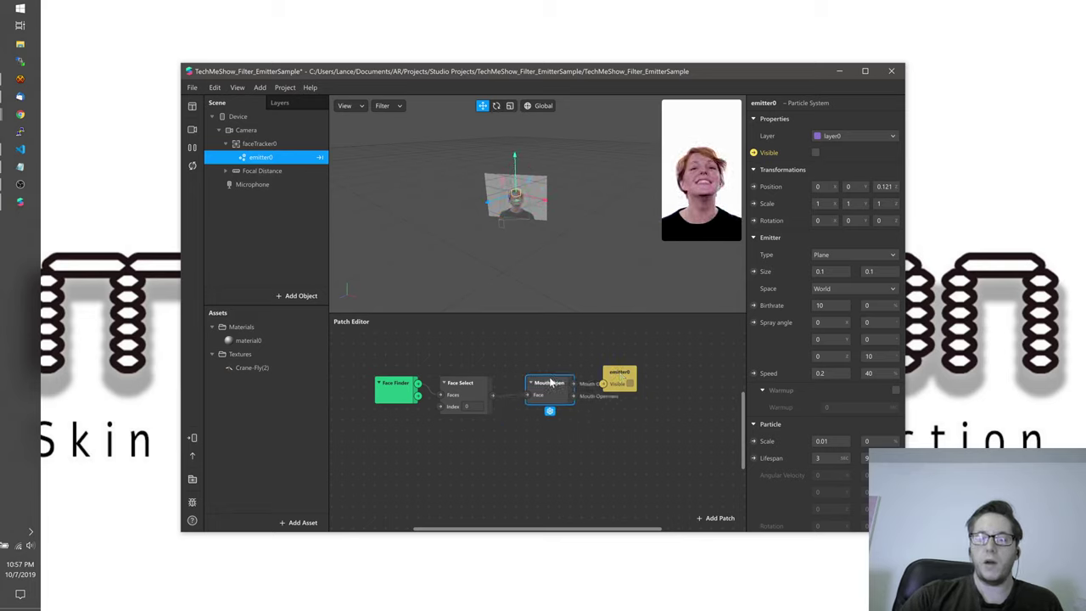
{"action": "left_click", "coordinate": [472, 384]}
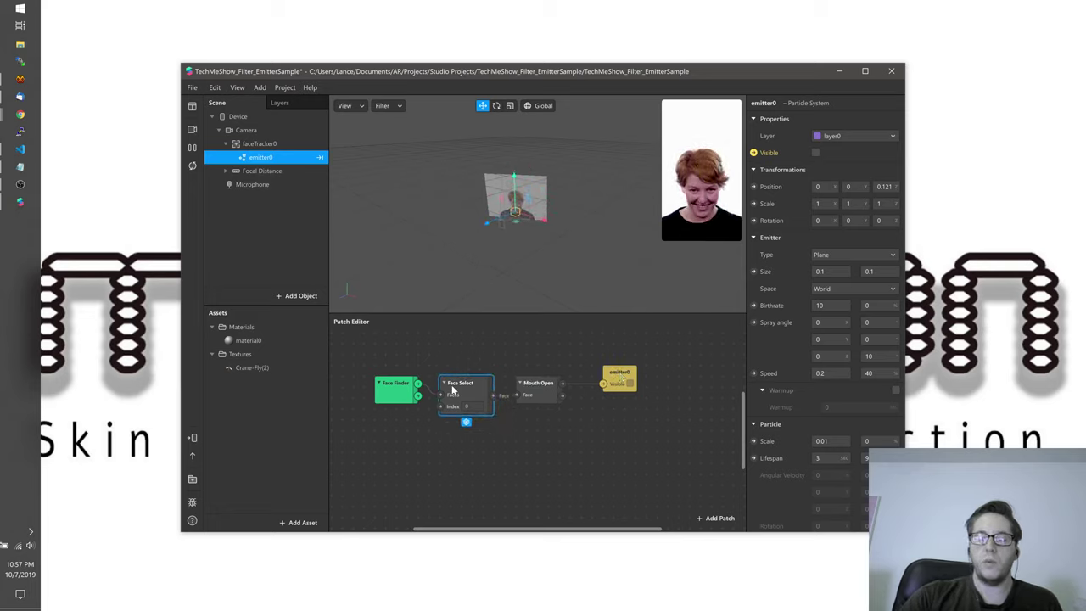
{"action": "left_click_drag", "start_coordinate": [395, 395], "coordinate": [383, 395]}
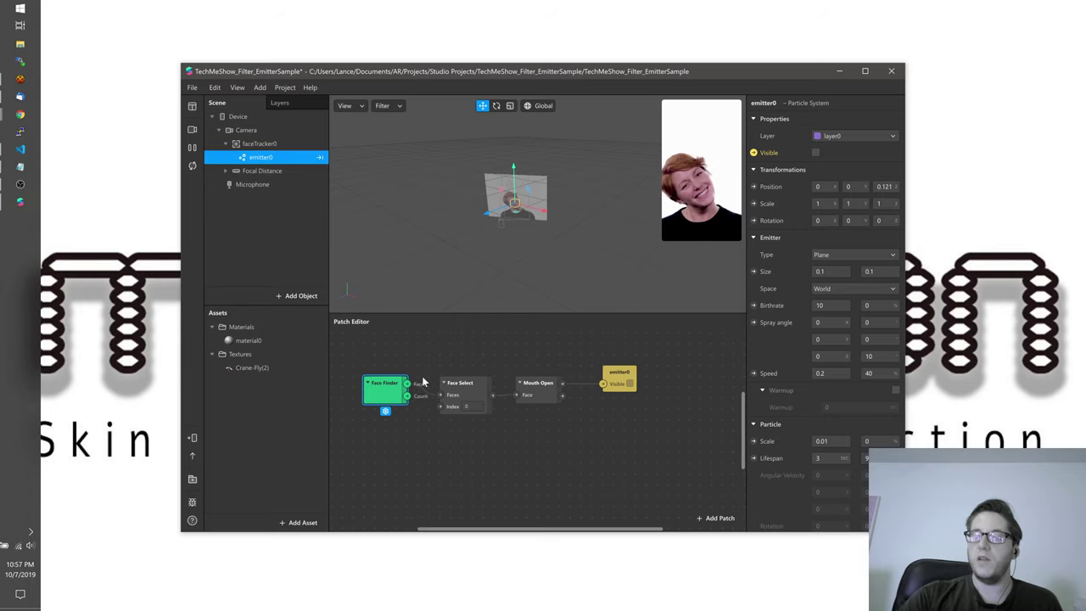
{"action": "left_click_drag", "start_coordinate": [629, 381], "coordinate": [606, 395]}
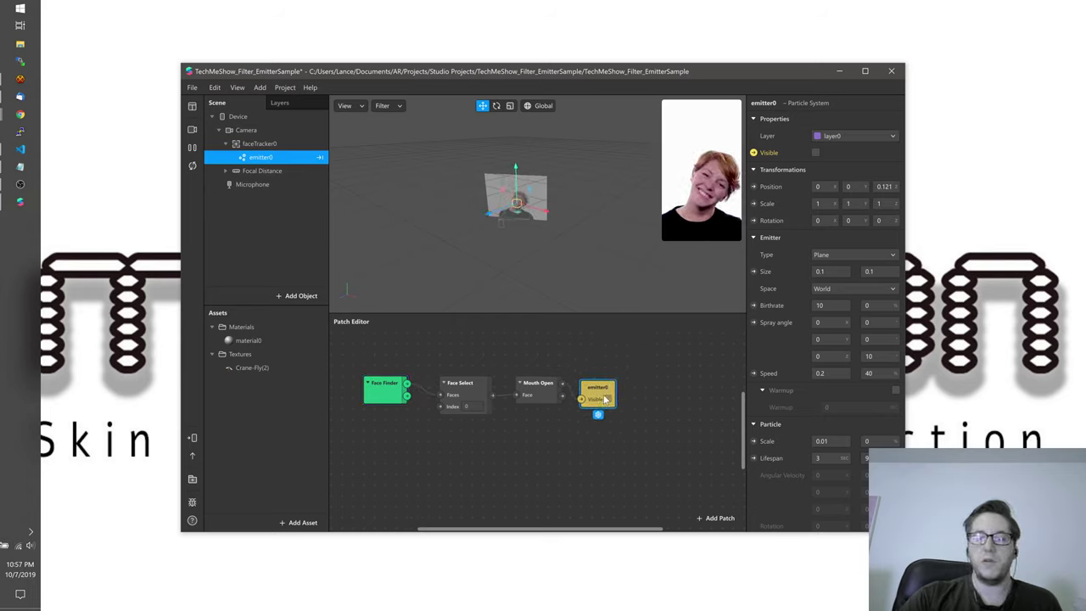
- Reposition Mouth Open to show its Mouth Openness output and move emitter0 beside it
{"action": "left_click", "coordinate": [607, 395]}
{"action": "left_click", "coordinate": [607, 396]}
{"action": "left_click", "coordinate": [634, 452]}
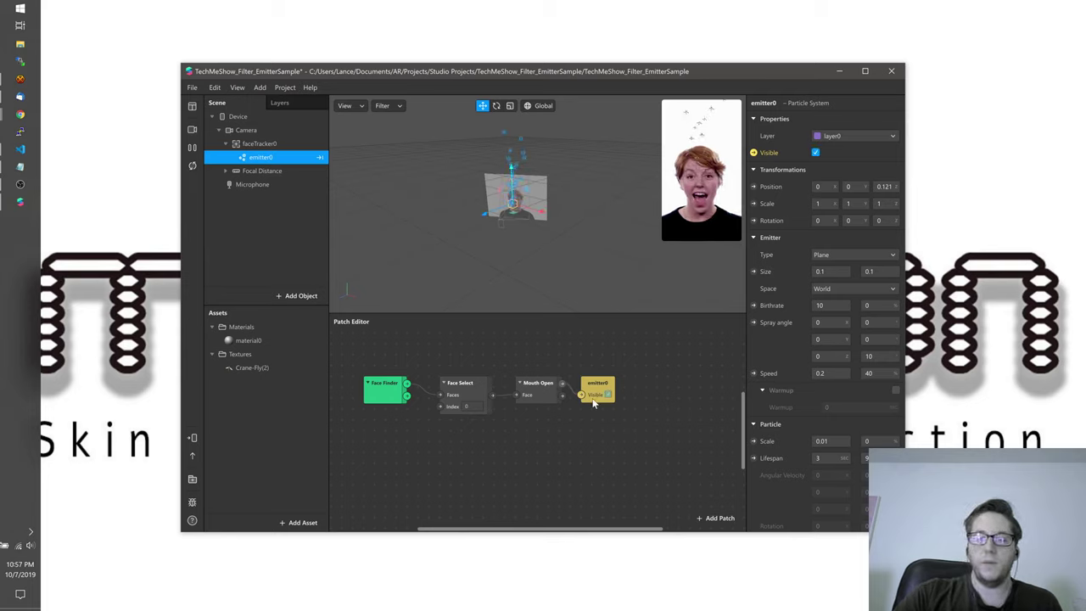
{"action": "left_click_drag", "start_coordinate": [533, 422], "coordinate": [528, 427]}
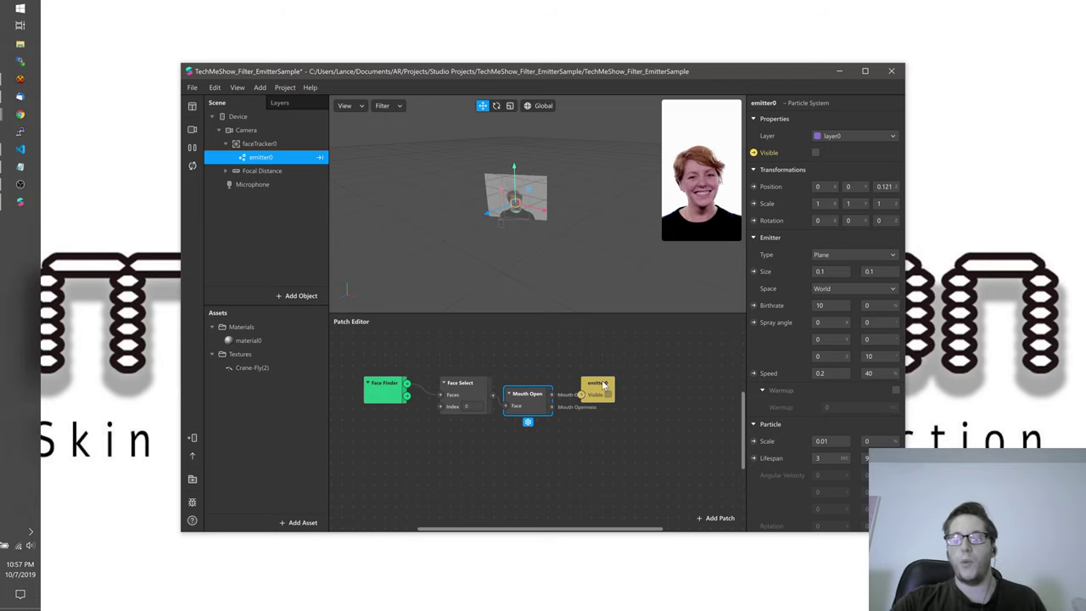
{"action": "mouse_move", "coordinate": [605, 391]}
{"action": "left_mouse_down"}
{"action": "mouse_move", "coordinate": [624, 376]}
{"action": "mouse_move", "coordinate": [595, 376]}
{"action": "left_mouse_up"}
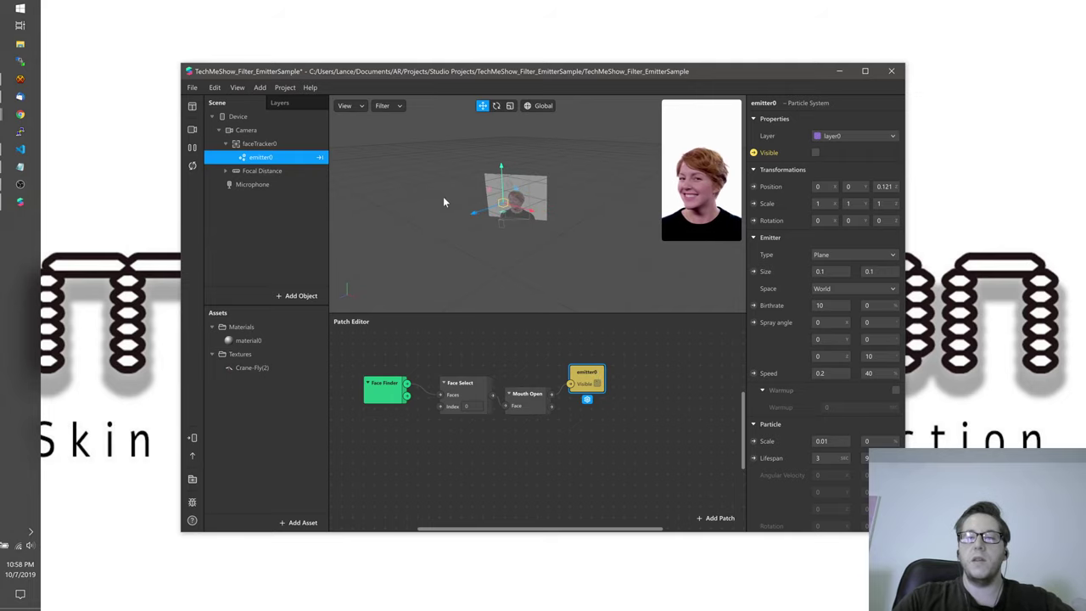
- Save the TechMeShow_Filter_EmitterSample project from the File menu
{"action": "left_click", "coordinate": [194, 87]}
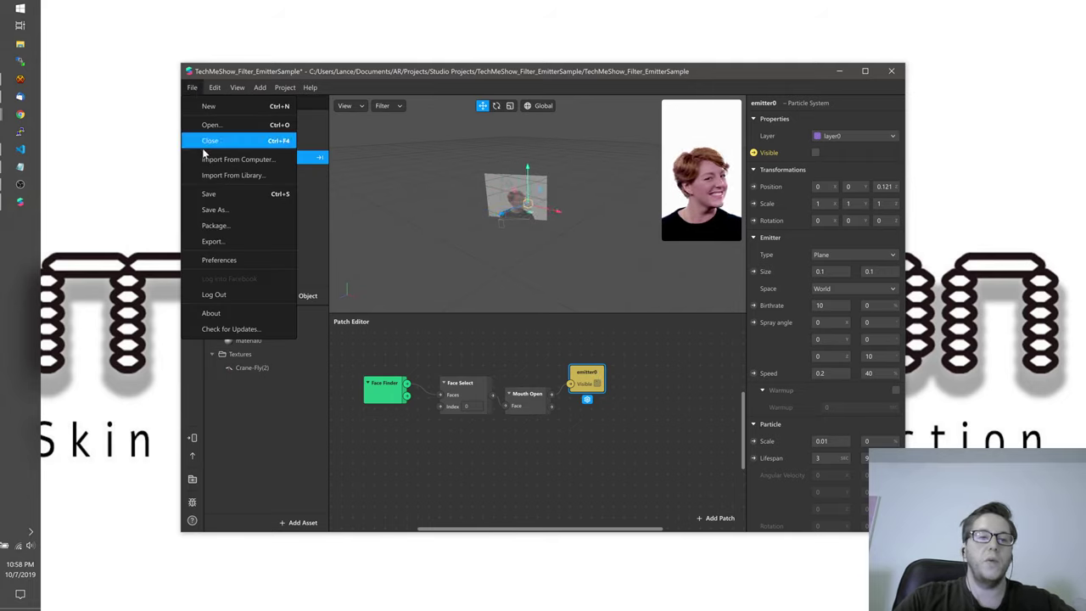
{"action": "left_click", "coordinate": [235, 193]}
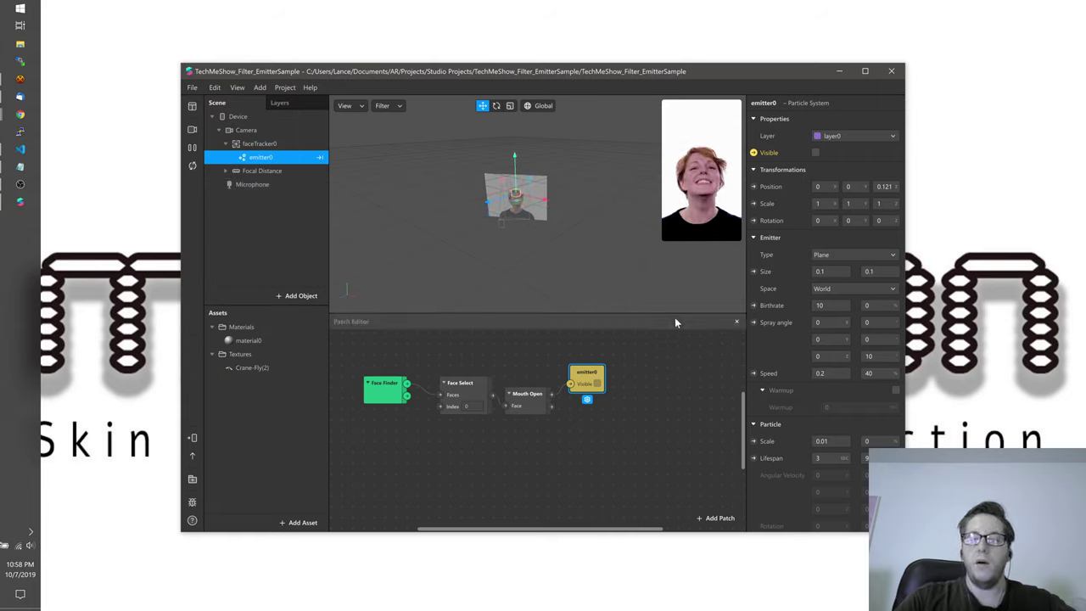